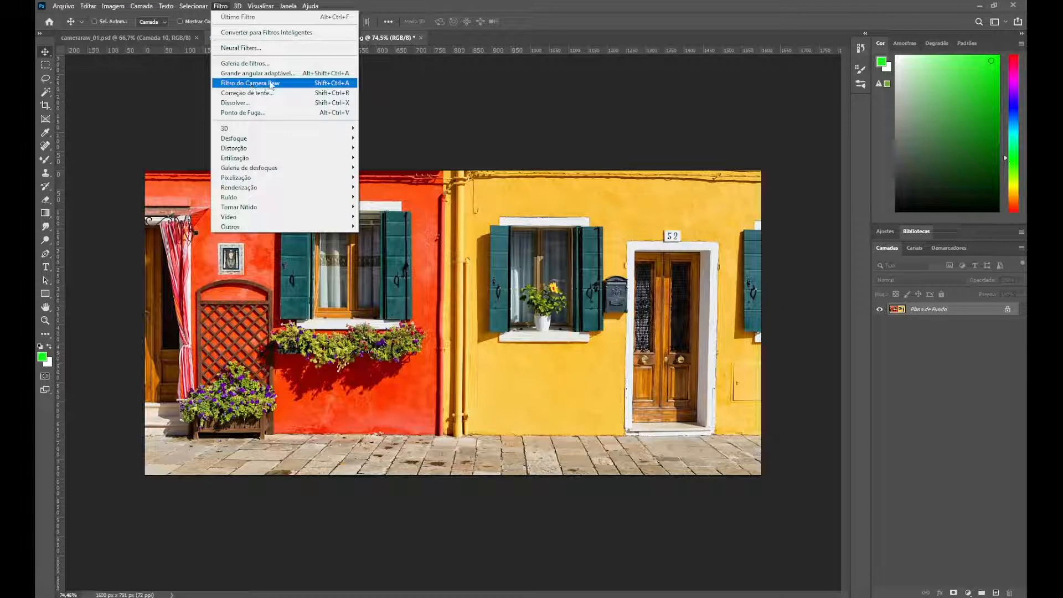
Add a Brightness/Contrast adjustment layer over the façade photo with brightness 33 and contrast -13
left_click(500, 122)
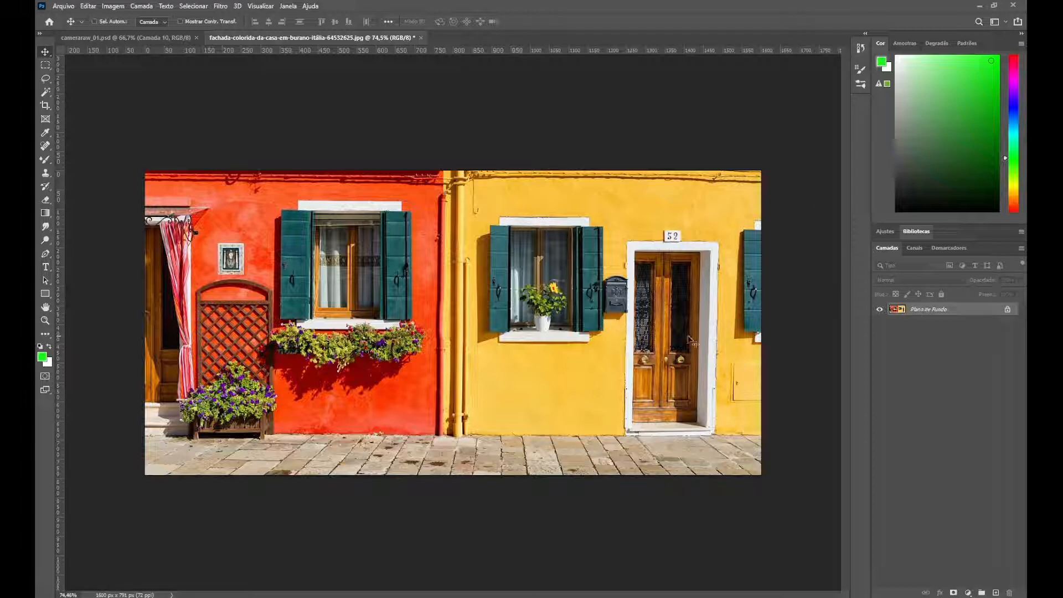
left_click(968, 592)
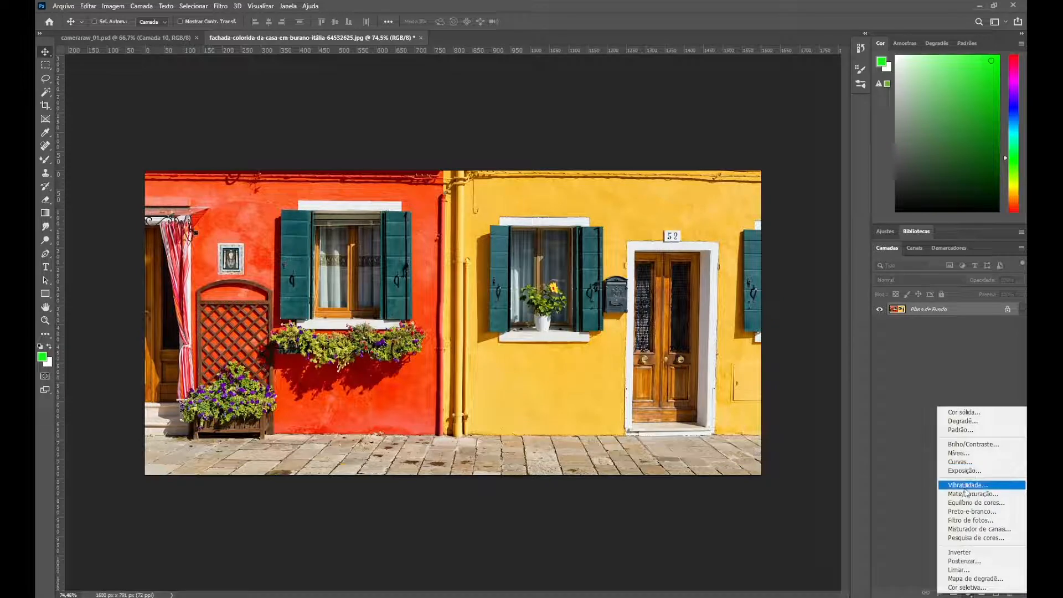
left_click(977, 444)
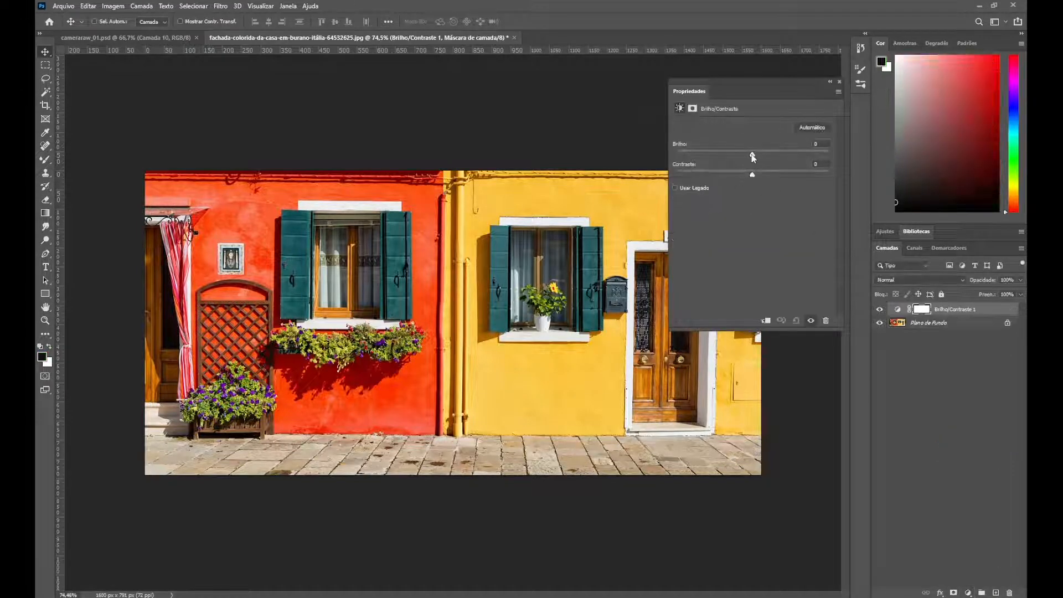
left_click_drag(752, 155, 735, 176)
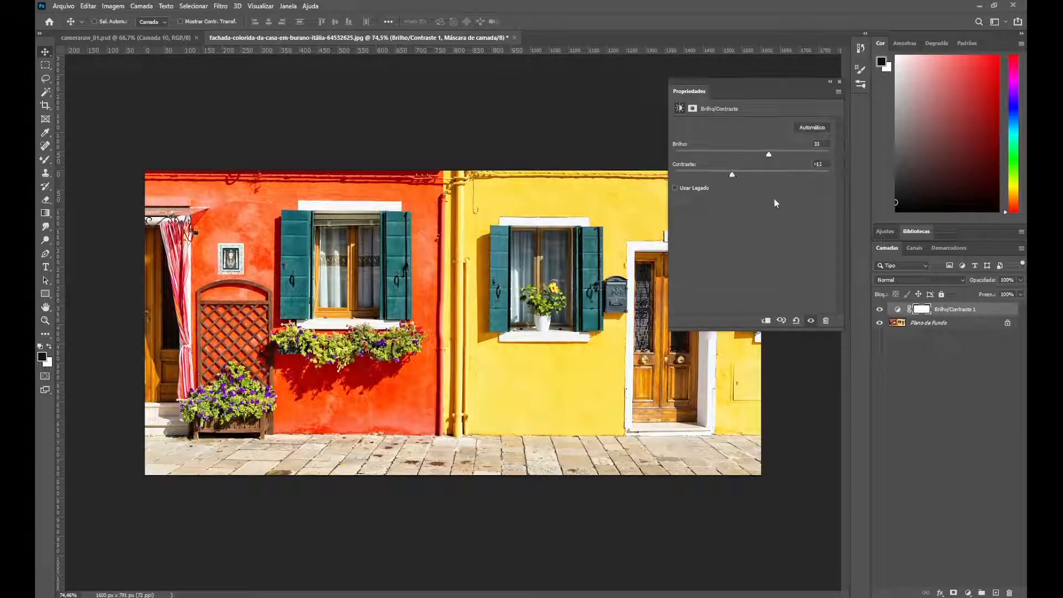
Add a Hue/Saturation adjustment layer above the Brightness/Contrast layer and lower the saturation to -37
left_click(967, 592)
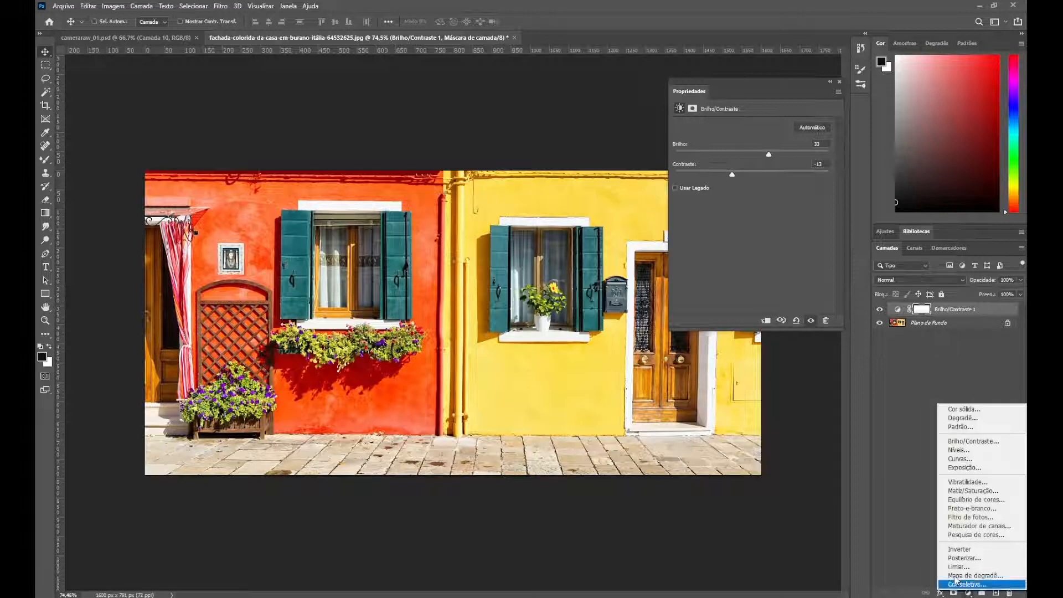
left_click(972, 490)
left_click_drag(751, 189, 723, 189)
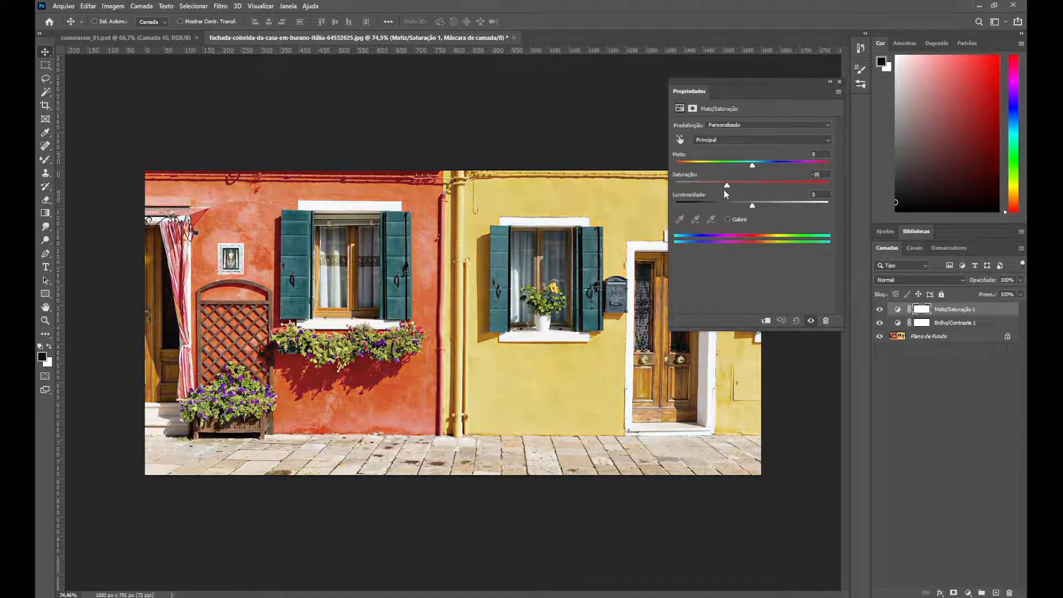
Add a Black & White adjustment layer on top of the stack and set its cyans to 24
left_click(968, 592)
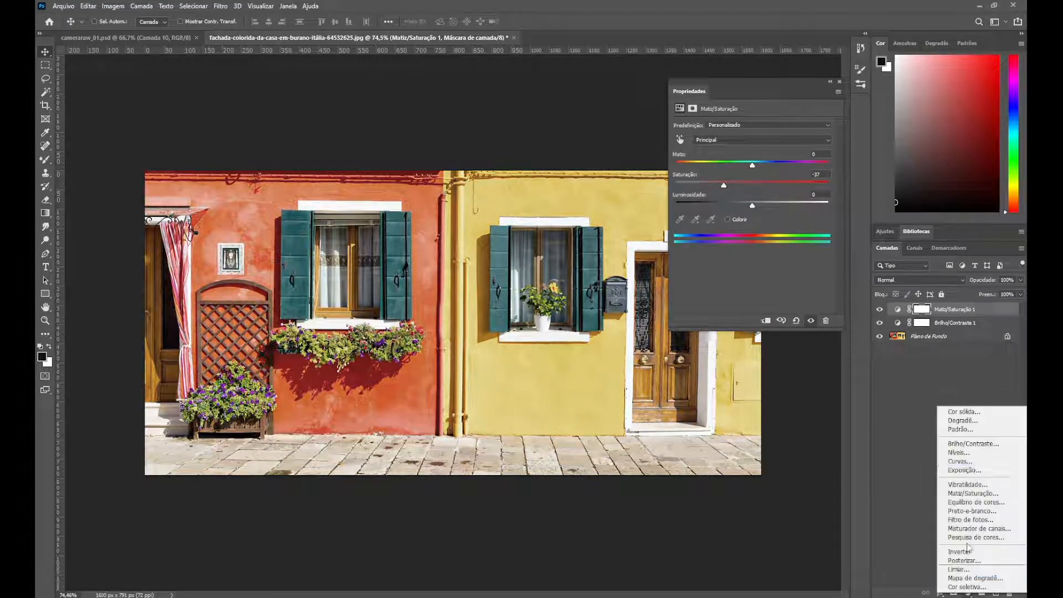
left_click(972, 510)
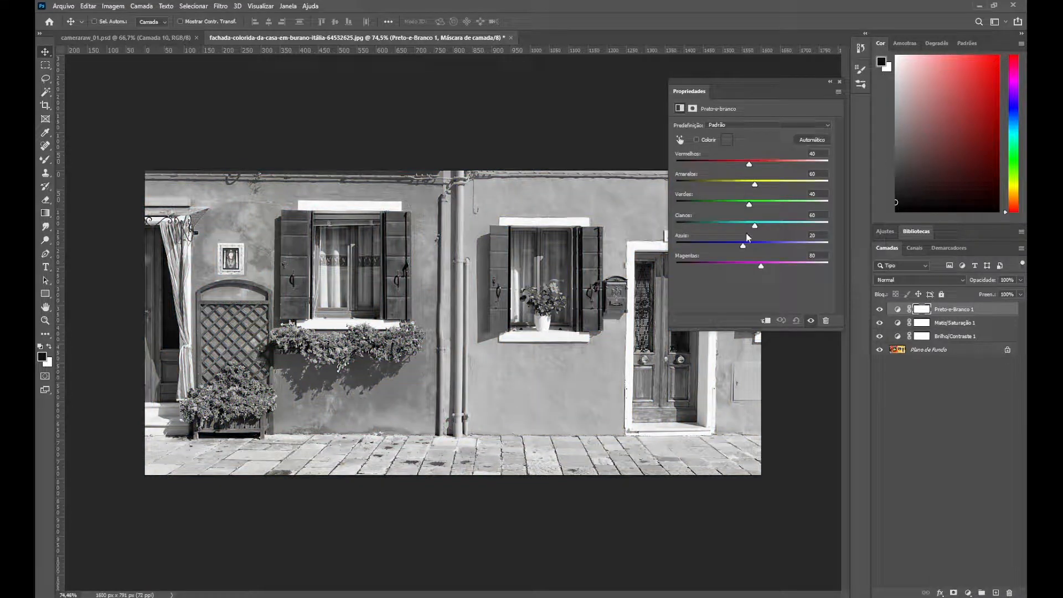
left_click_drag(755, 227, 744, 225)
Set the Black & White layer's blend mode to Luminosity, with blues at -54 and yellows at 3, and close its properties
left_click(919, 279)
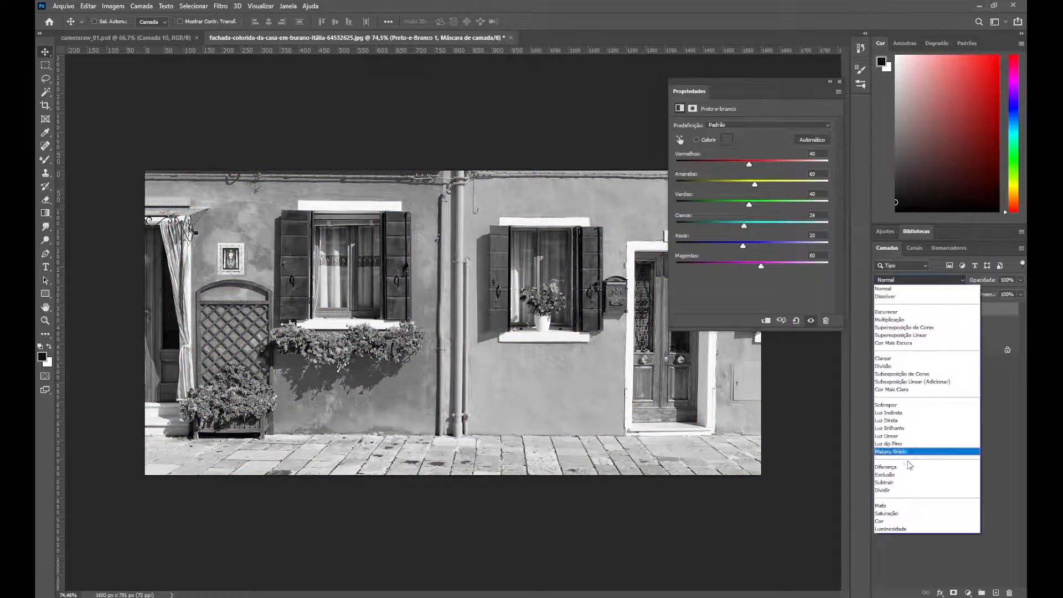
left_click(897, 529)
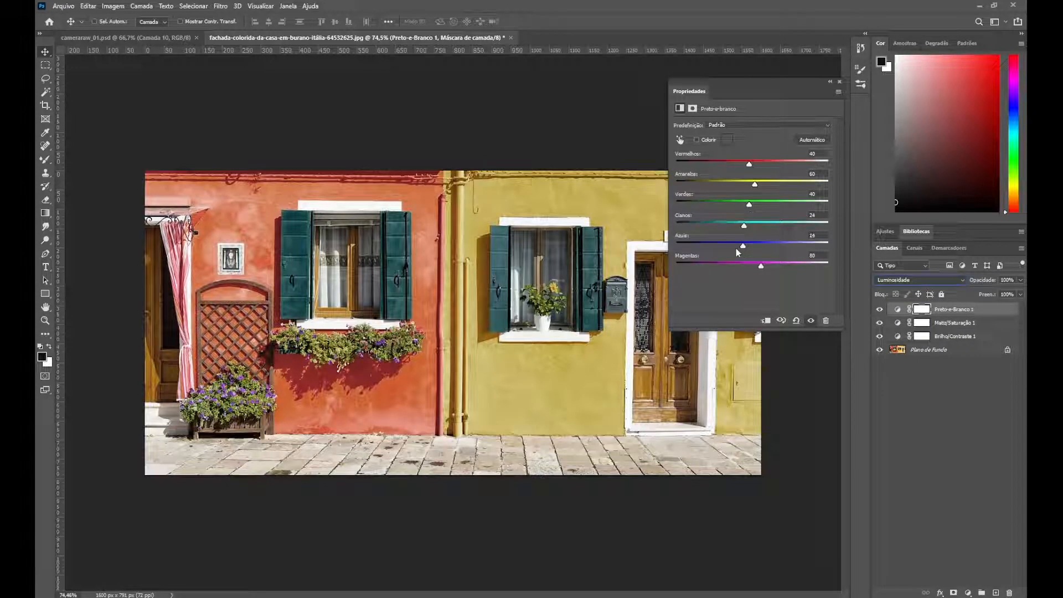
left_click_drag(723, 251, 720, 247)
mouse_move(755, 185)
left_mouse_down()
mouse_move(717, 186)
mouse_move(739, 190)
left_mouse_up()
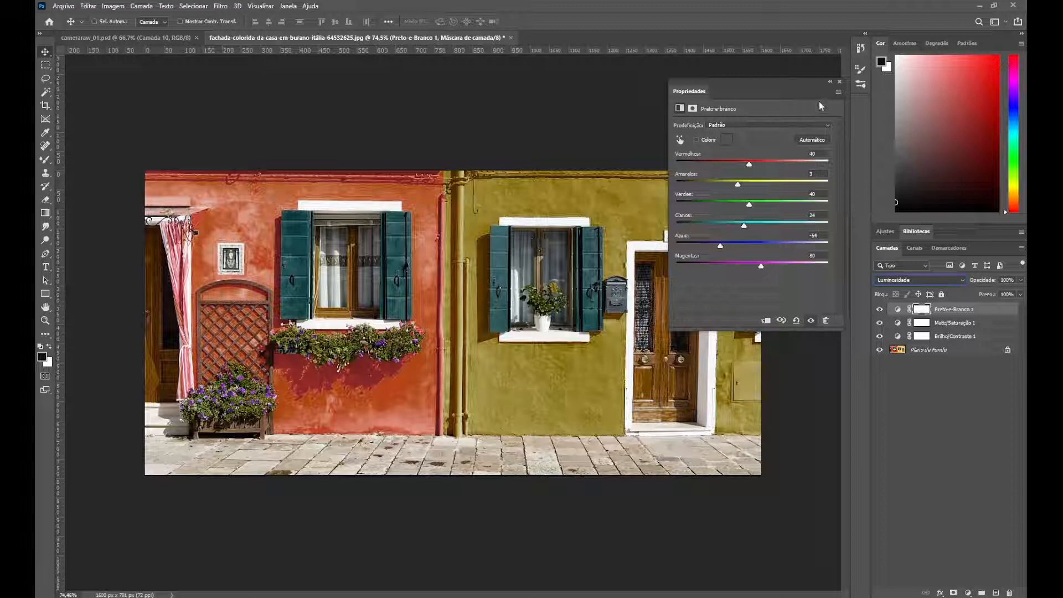
left_click(839, 82)
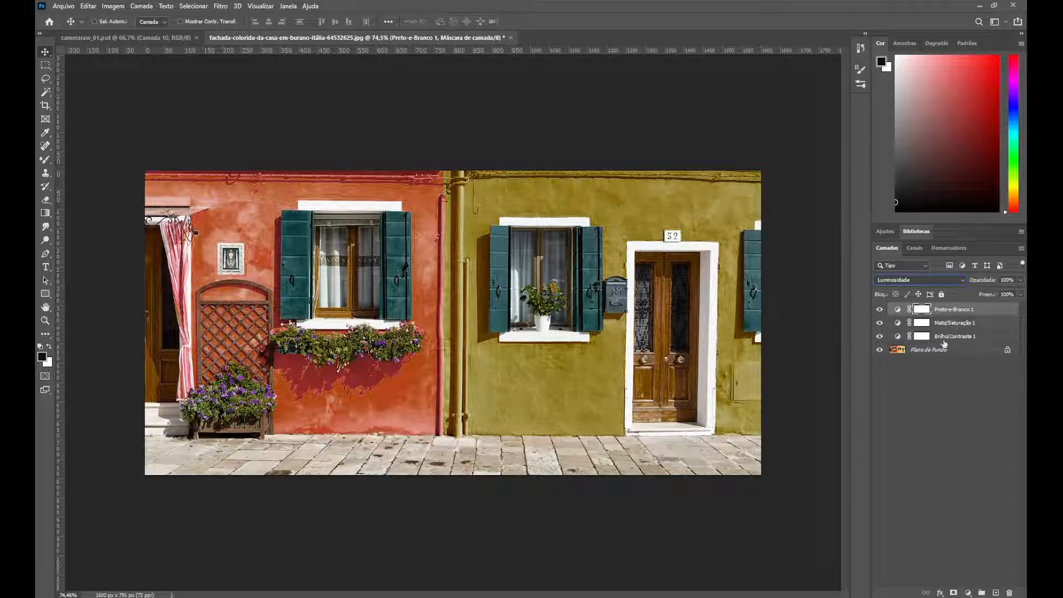
Select the background layer and toggle the adjustment layers' visibility to compare the photo
left_click(911, 352)
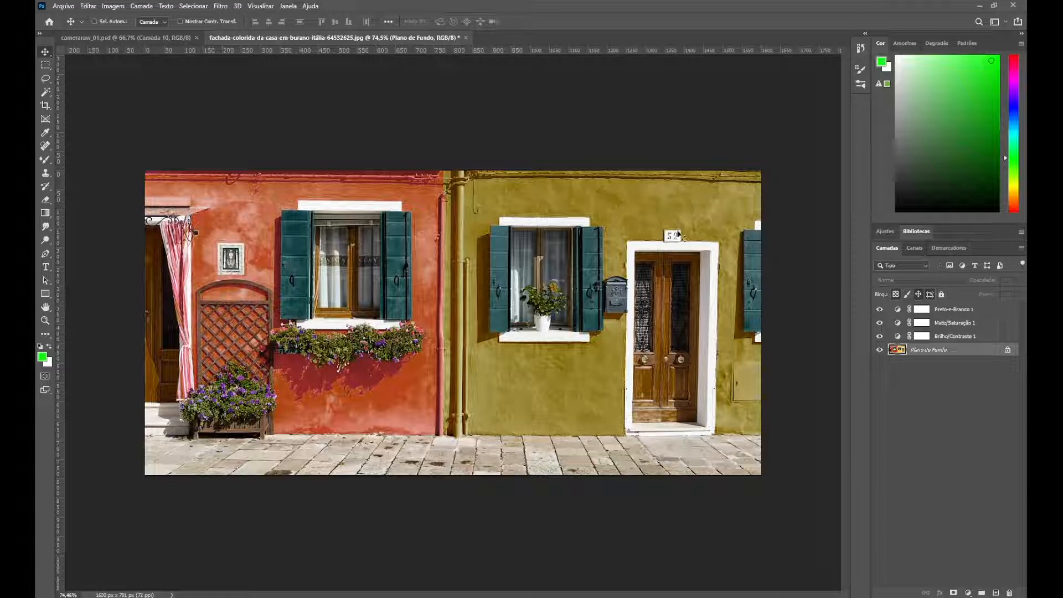
mouse_move(879, 311)
left_mouse_down()
mouse_move(879, 337)
mouse_move(879, 308)
left_mouse_up()
Try the Camera Raw filter on the Black & White adjustment layer's mask and cancel it
left_click(958, 313)
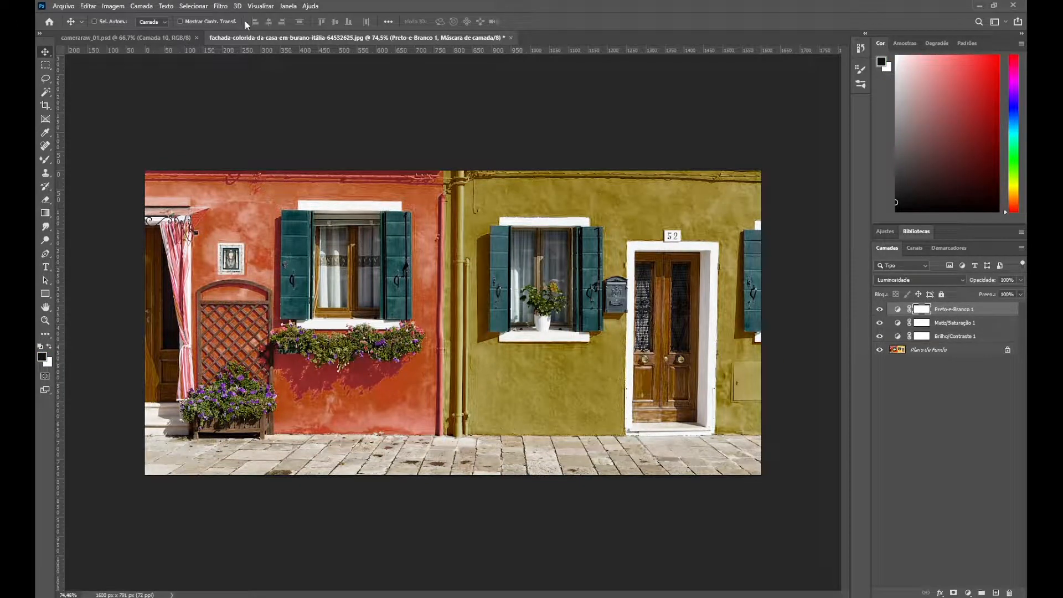
left_click(223, 7)
left_click(235, 83)
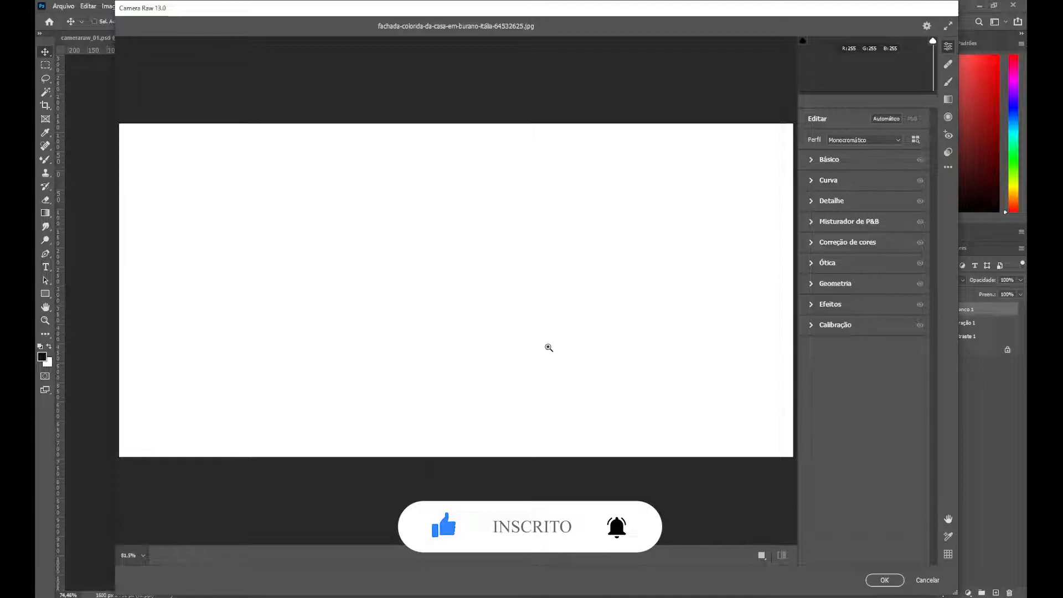
left_click(929, 581)
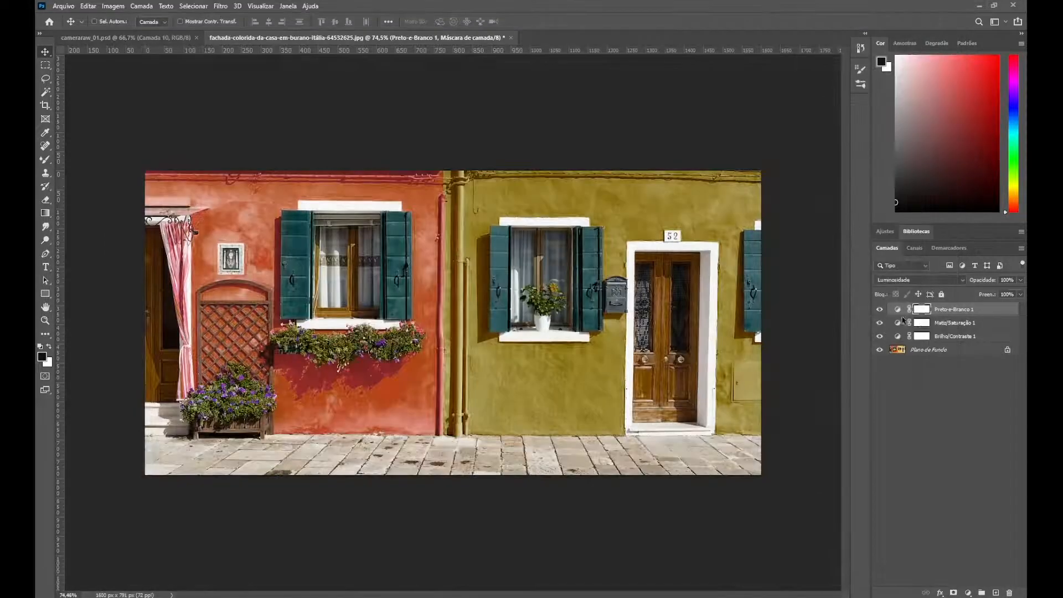
left_click(940, 314)
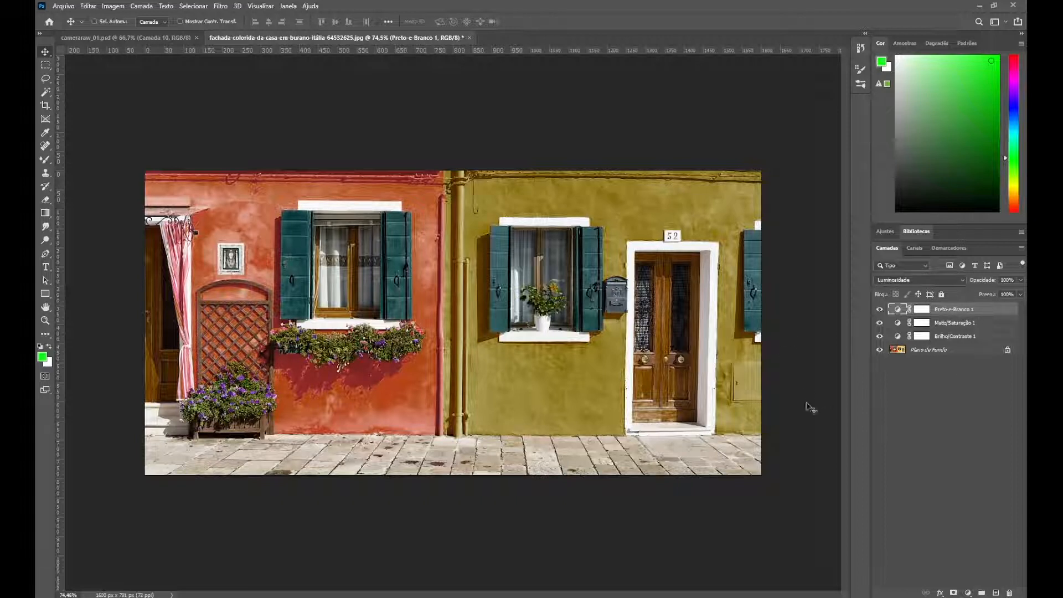
left_click(958, 325)
left_click(958, 335)
left_click(960, 323)
left_click(962, 310)
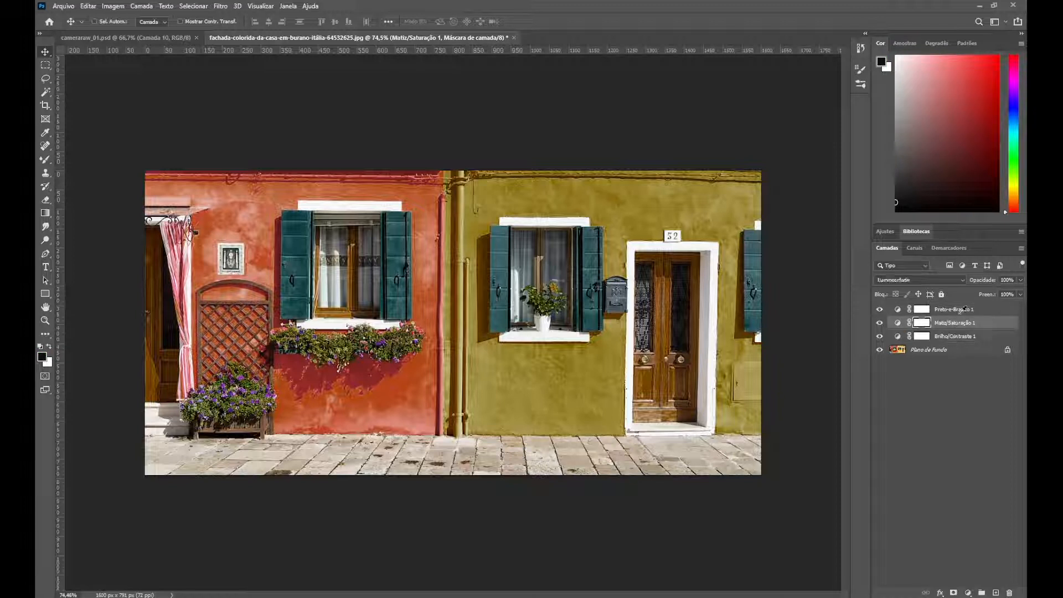
left_click(956, 325)
Stamp all visible layers into a new layer above the Black & White adjustment and show only that merged layer
left_click(962, 309)
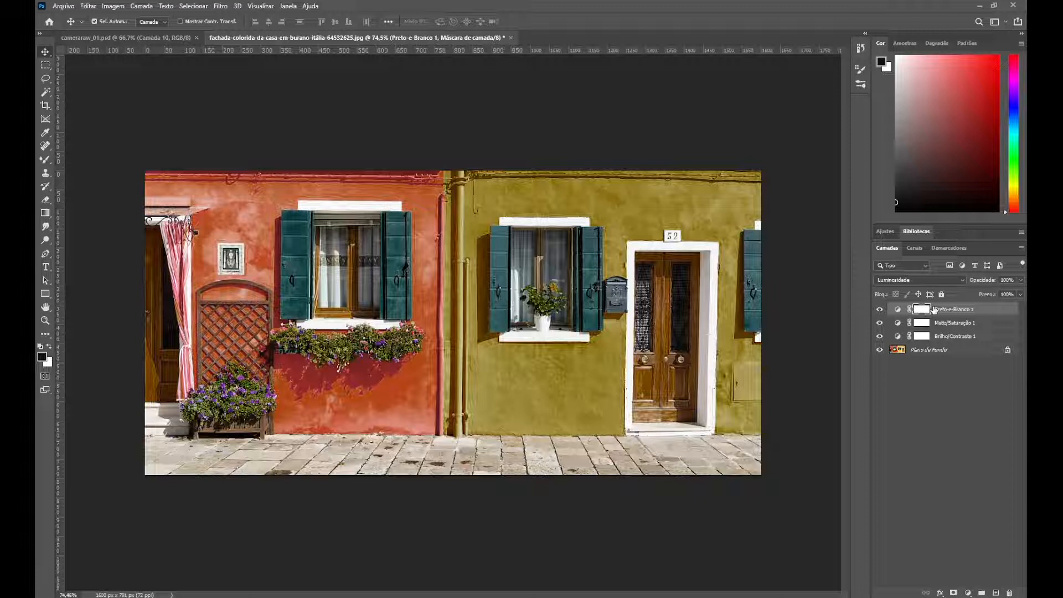
key("ctrl+shift+alt+e")
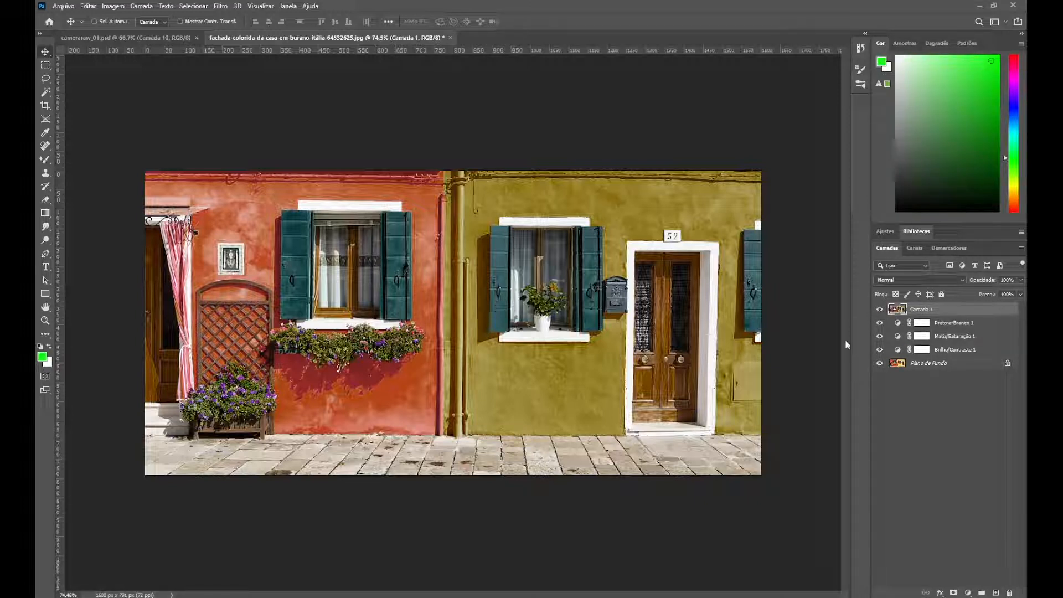
mouse_move(880, 325)
left_mouse_down()
mouse_move(881, 366)
mouse_move(882, 311)
left_mouse_up()
left_click(880, 310)
Open the Camera Raw filter on the merged layer, inspect the preview, and cancel without applying anything
left_click(225, 11)
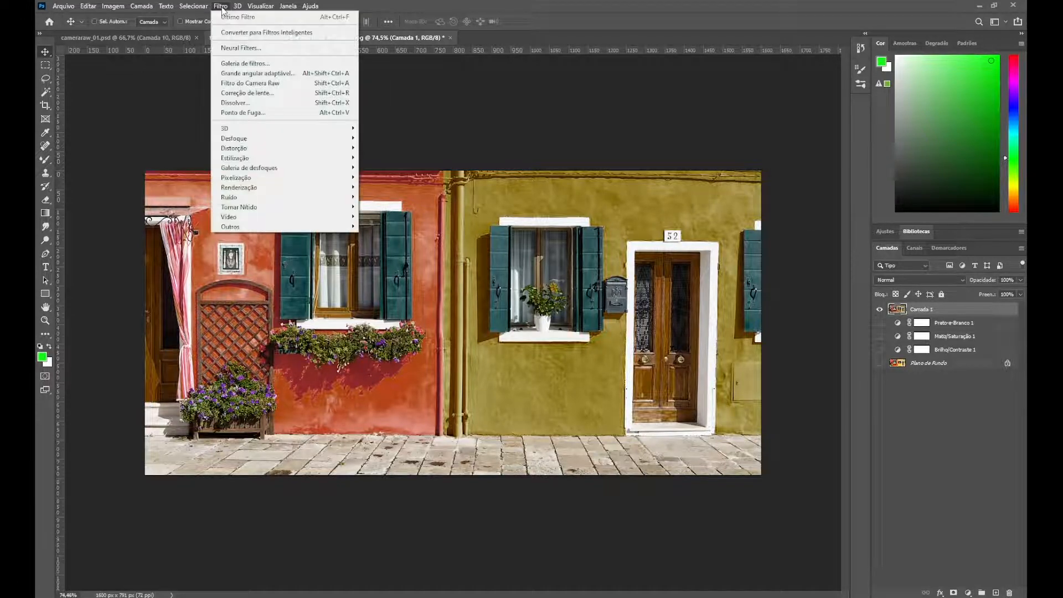
left_click(243, 83)
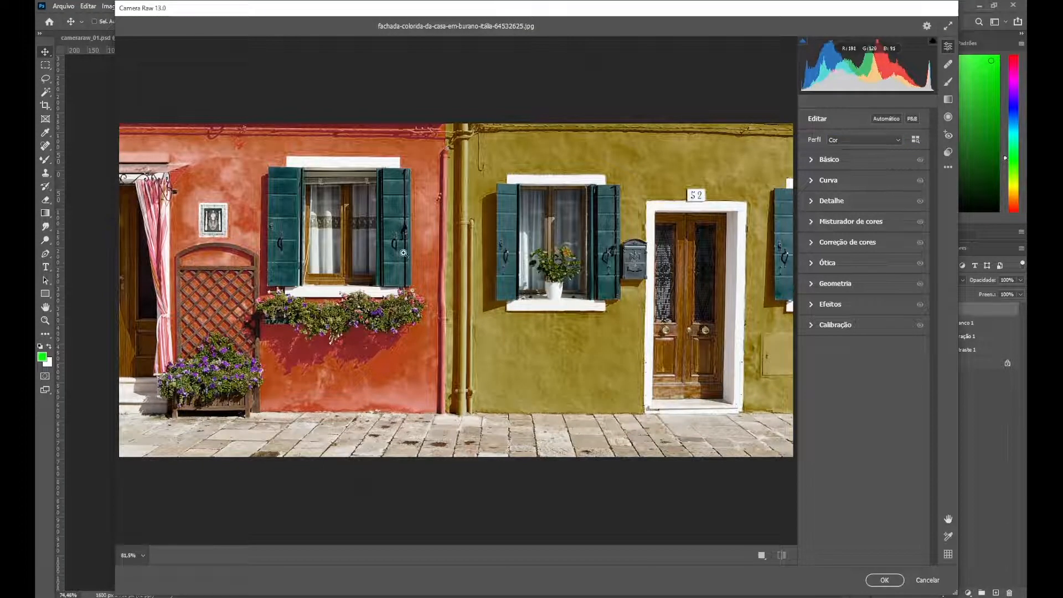
scroll(488, 260, "down", 2)
scroll(507, 235, "up", 2)
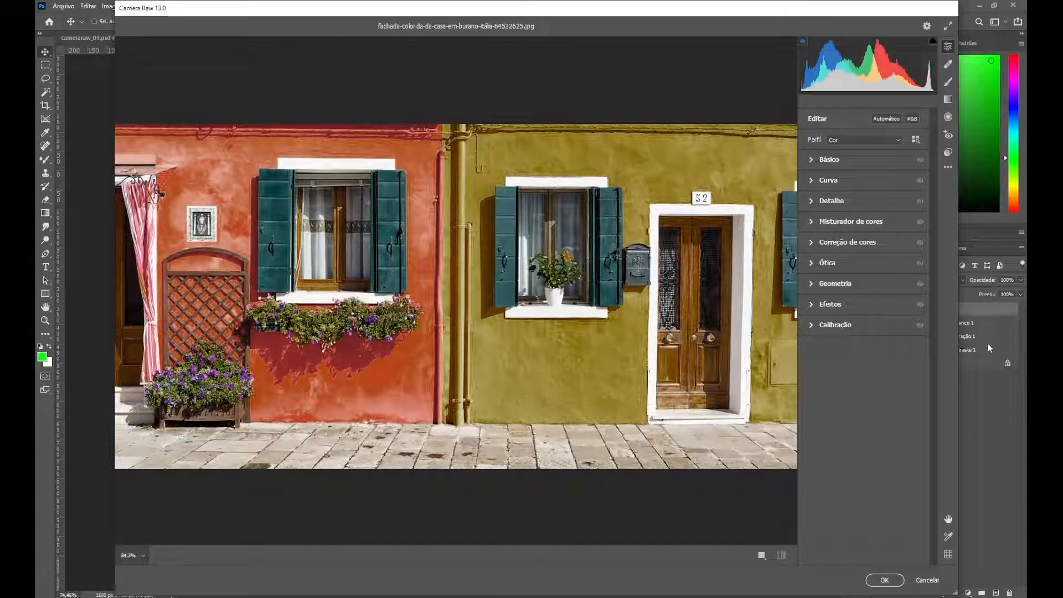
scroll(327, 333, "down", 1)
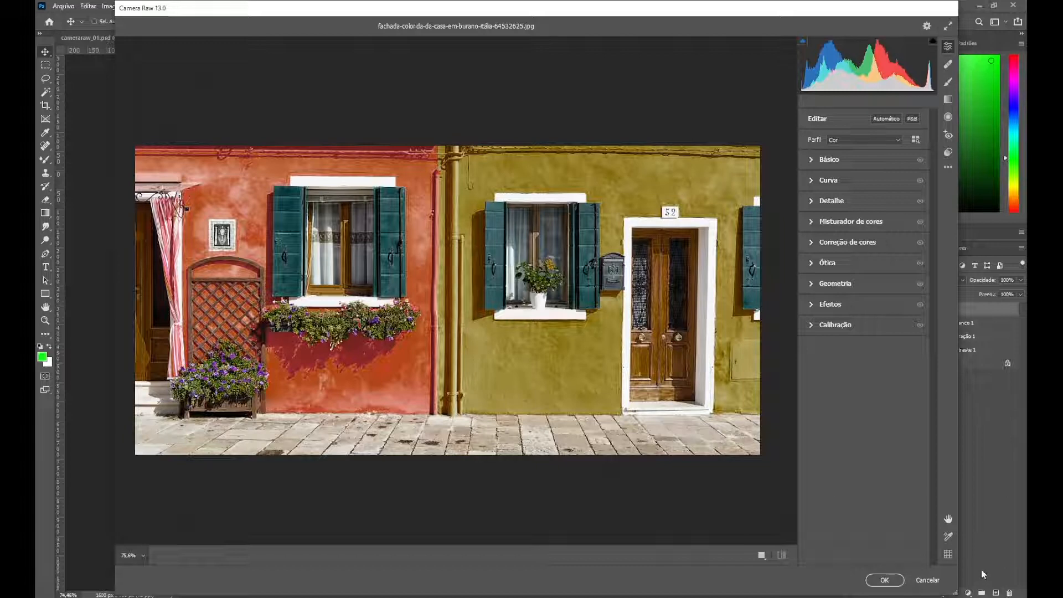
left_click(928, 580)
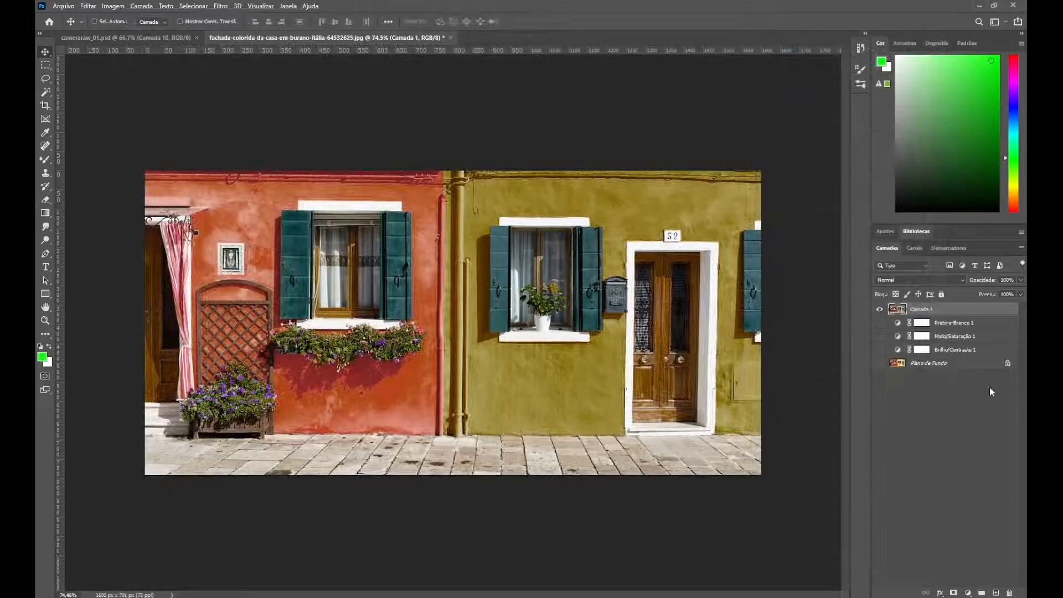
Delete the merged layer and all three adjustment layers, leaving only the background photo visible
key("Delete")
left_click(879, 349)
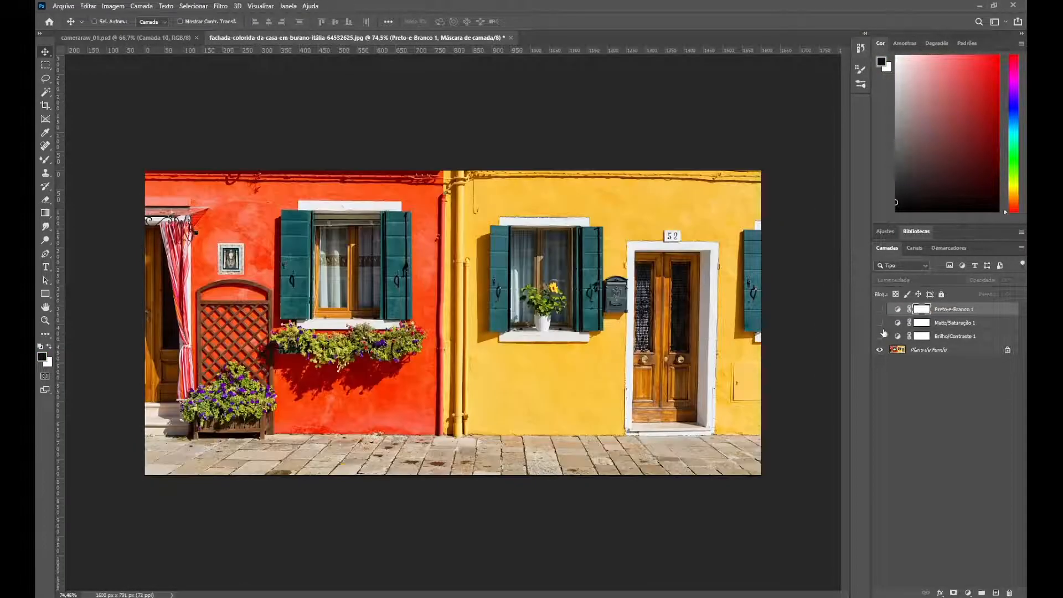
key("Delete")
key("Delete")
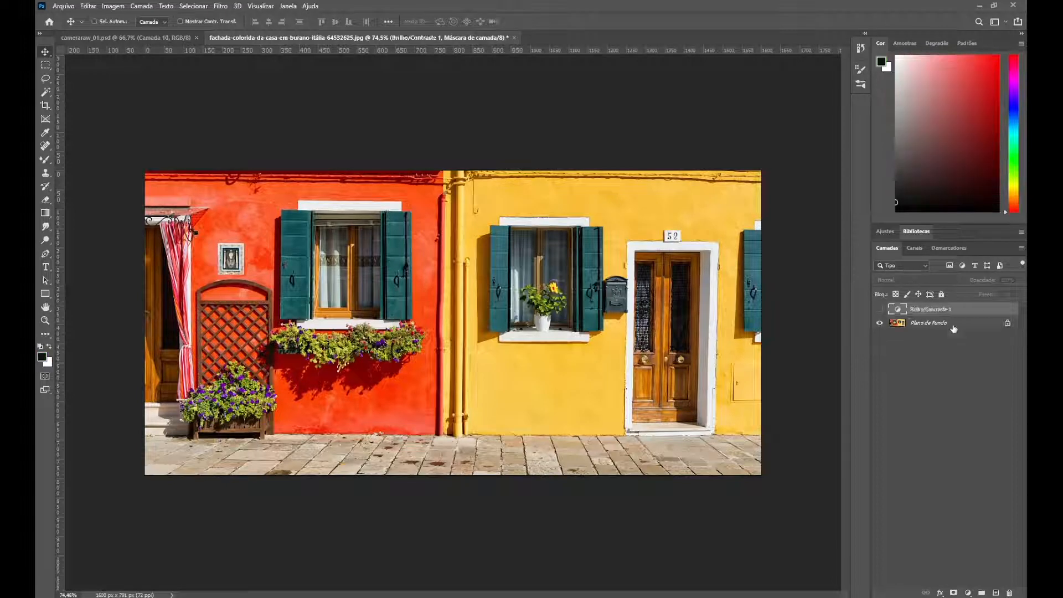
key("Delete")
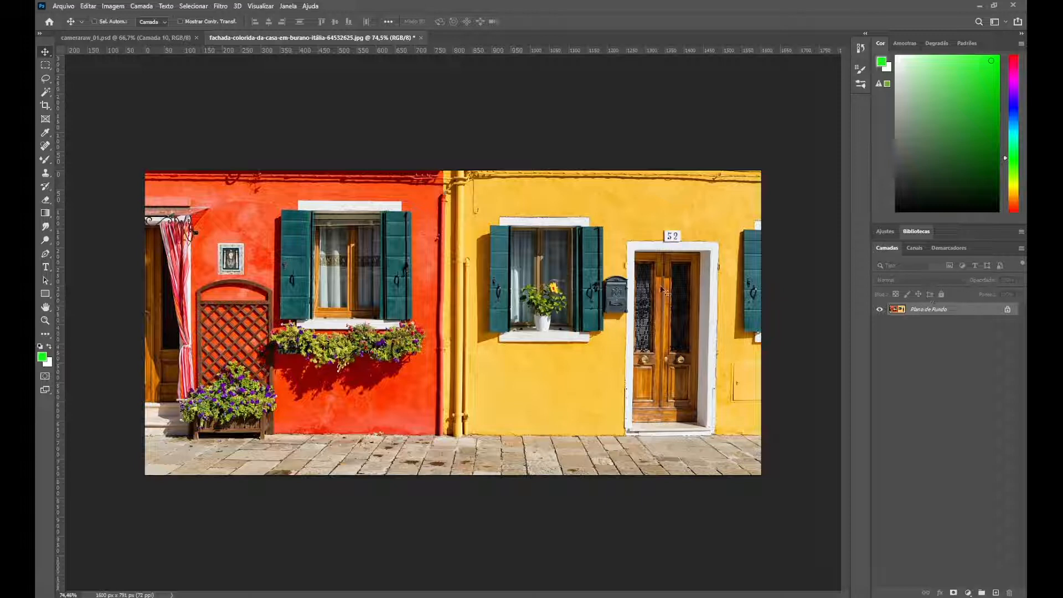
Open the Camera Raw filter on the background layer
left_click(221, 8)
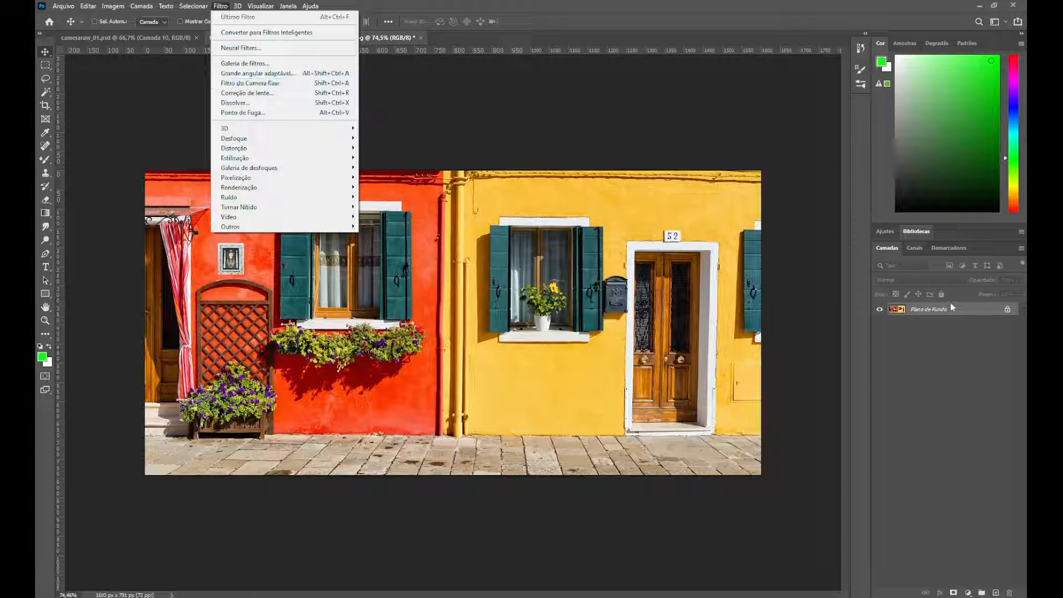
left_click(331, 86)
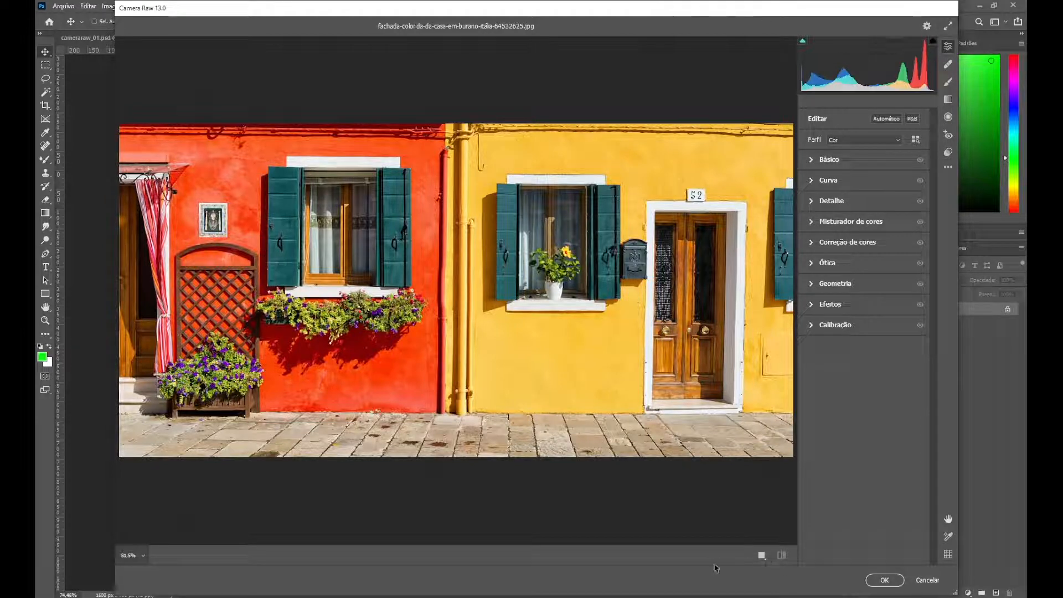
Cycle through the Camera Raw preview layouts to compare the before and after views side by side and stacked
left_click(762, 558)
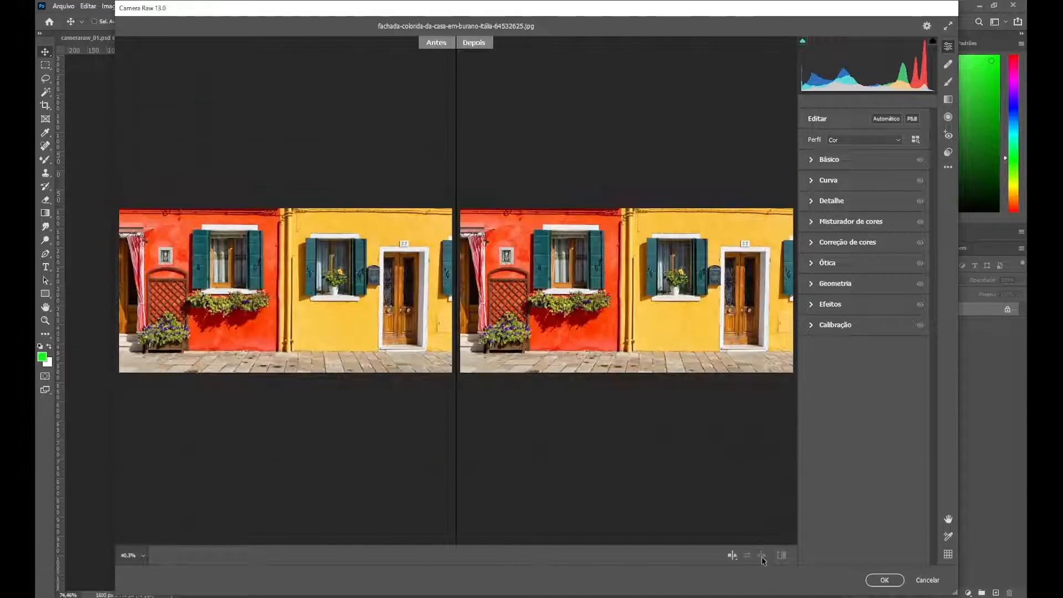
left_click(733, 556)
left_click(734, 556)
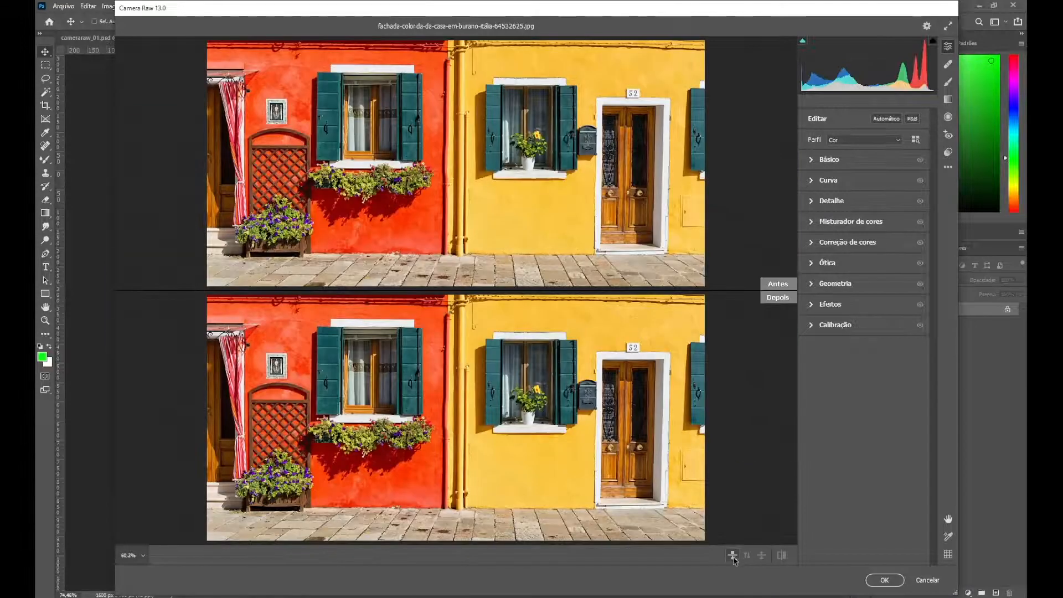
left_click(733, 556)
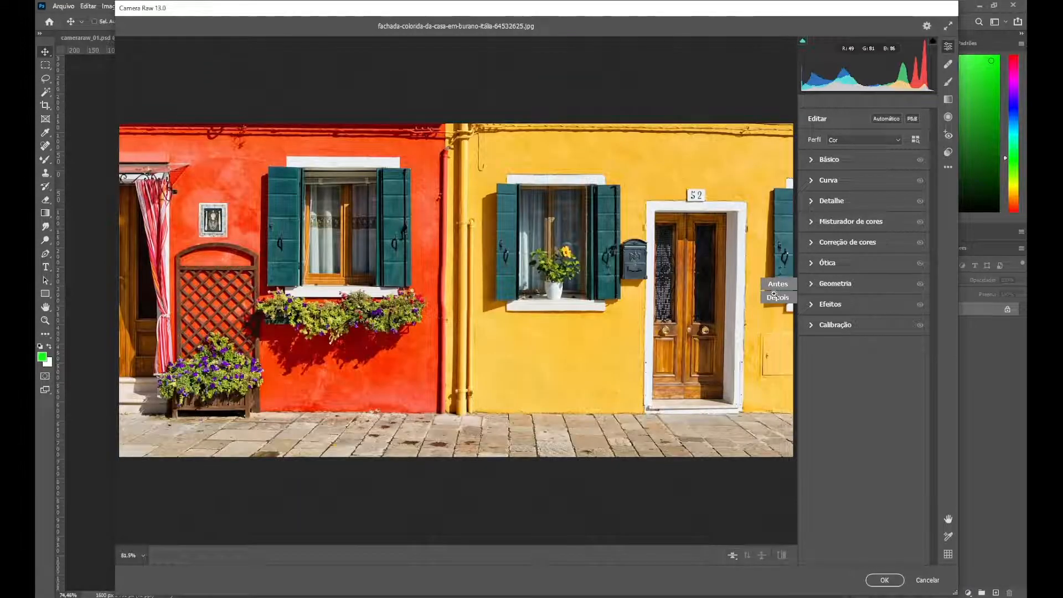
left_click(733, 557)
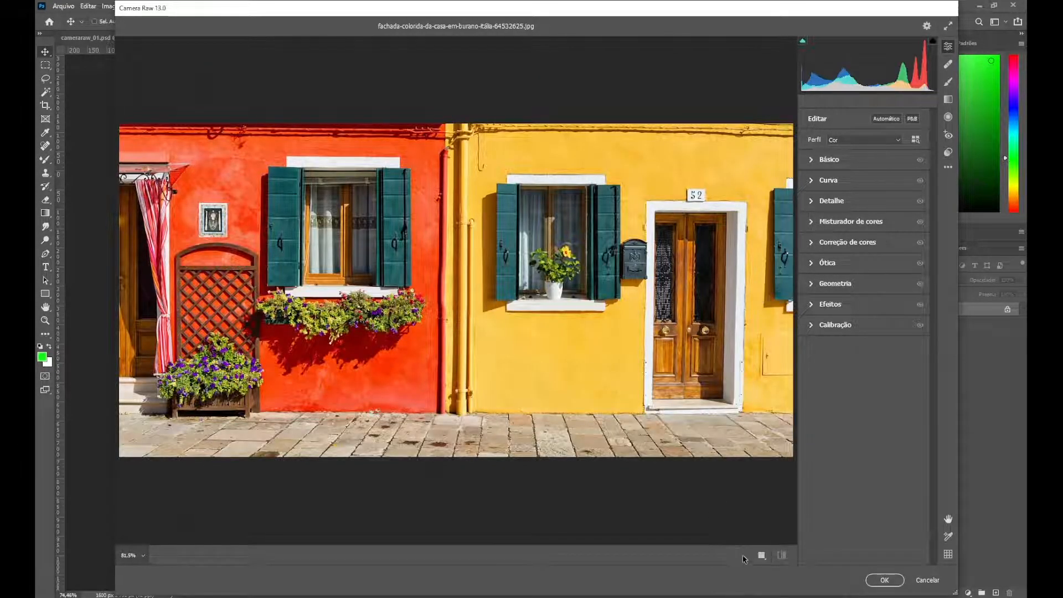
left_click(733, 557)
left_click(734, 557)
left_click(733, 556)
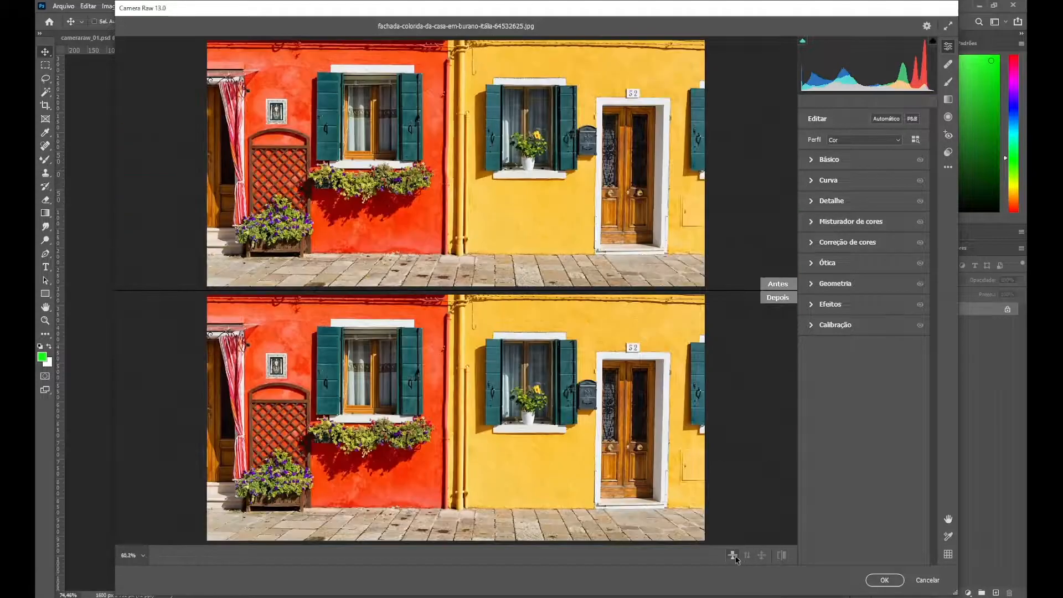
Return the Camera Raw preview from the stacked comparison to a single view showing the whole façade
left_click(733, 556)
left_click(733, 556)
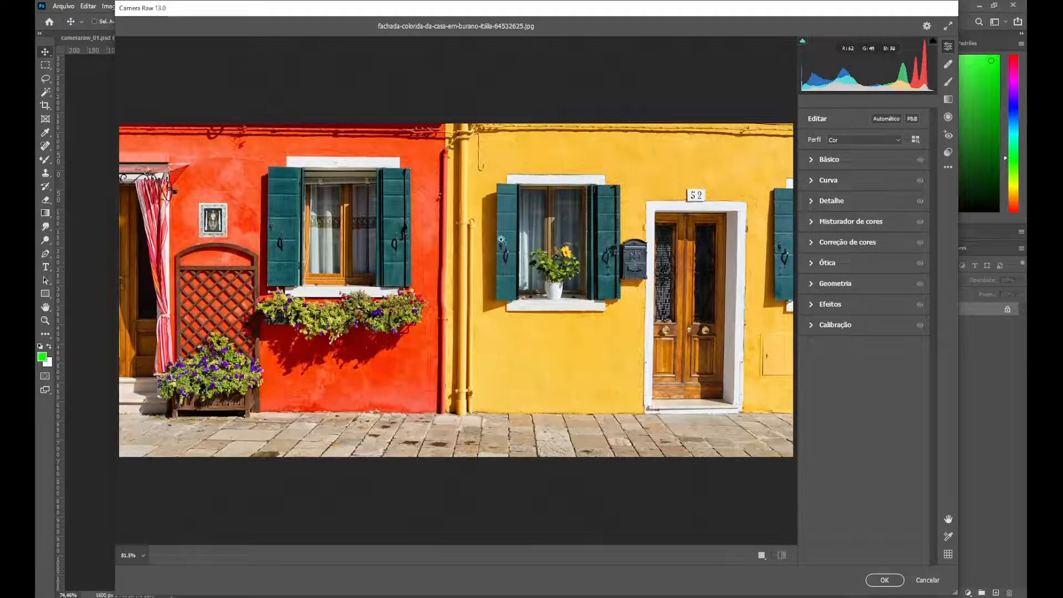
scroll(498, 356, "down", 3)
scroll(494, 356, "up", 1)
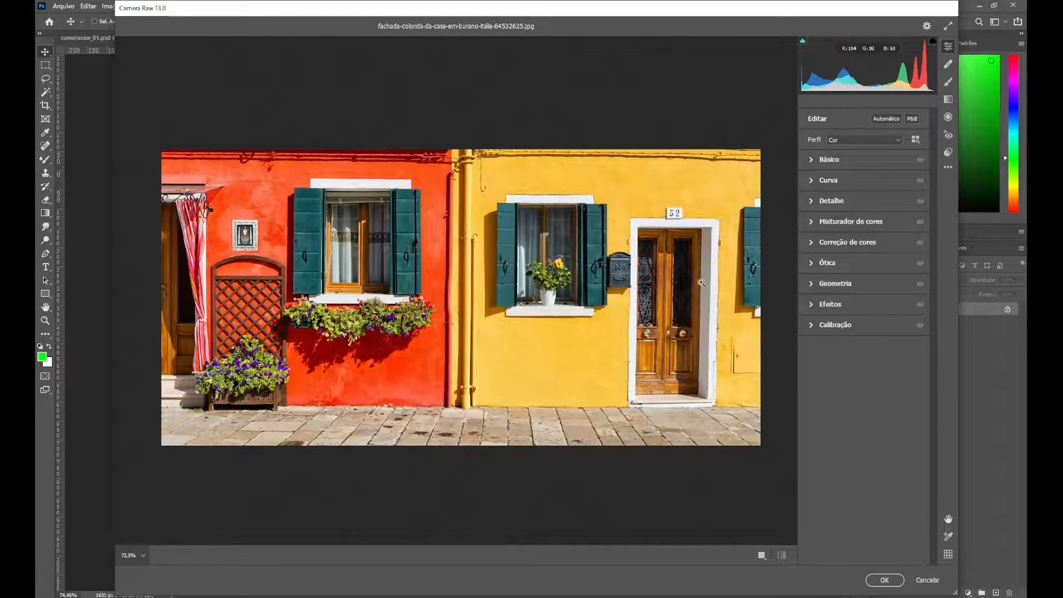
Set Temperatura to -46 in the Básico settings and compare the before and after versions side by side
left_click(812, 160)
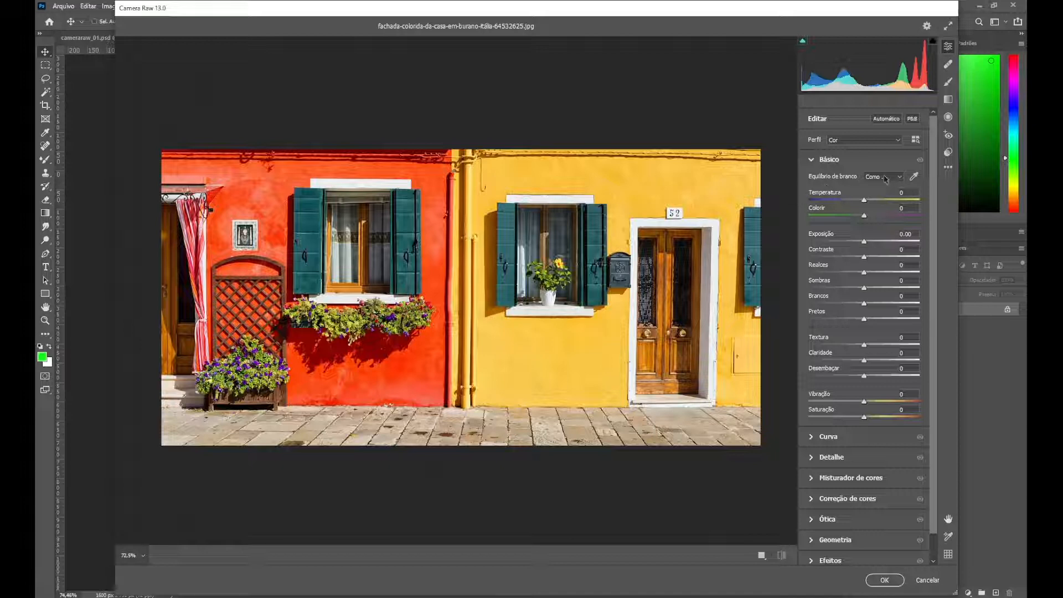
left_click_drag(864, 202, 839, 206)
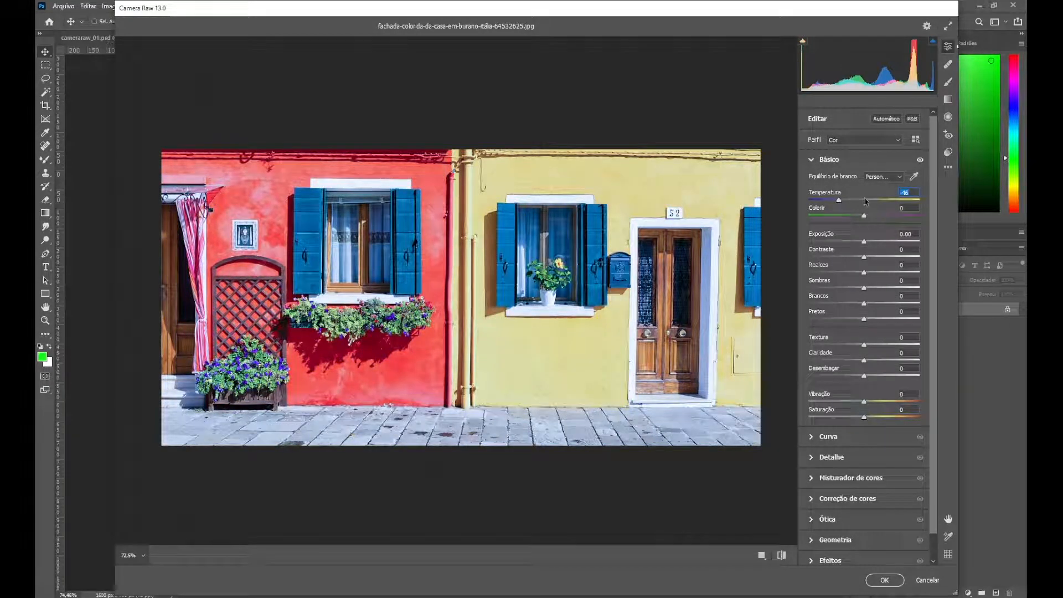
left_click(762, 556)
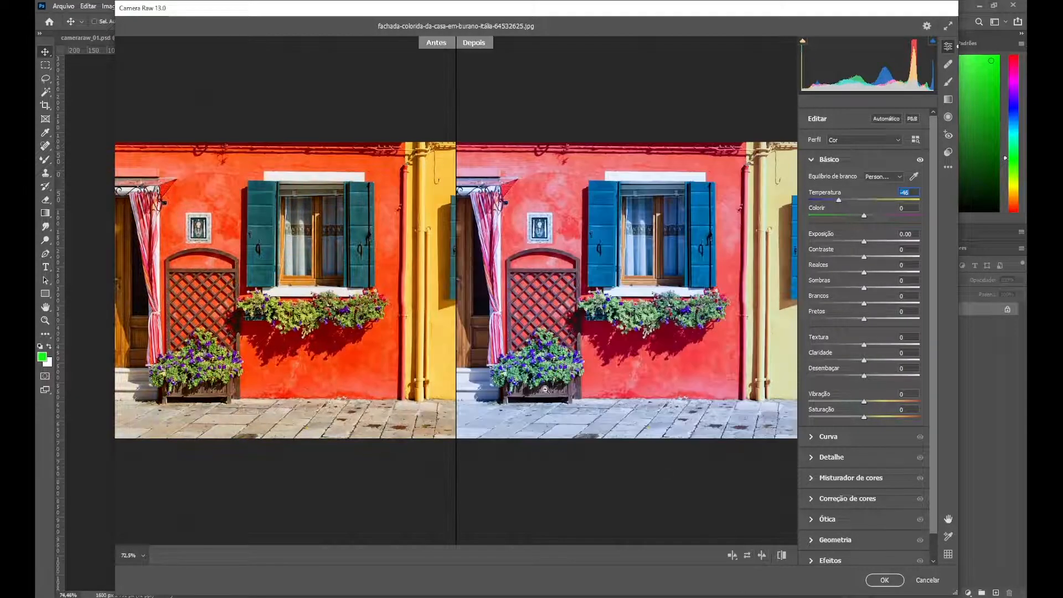
left_click_drag(576, 357, 609, 357)
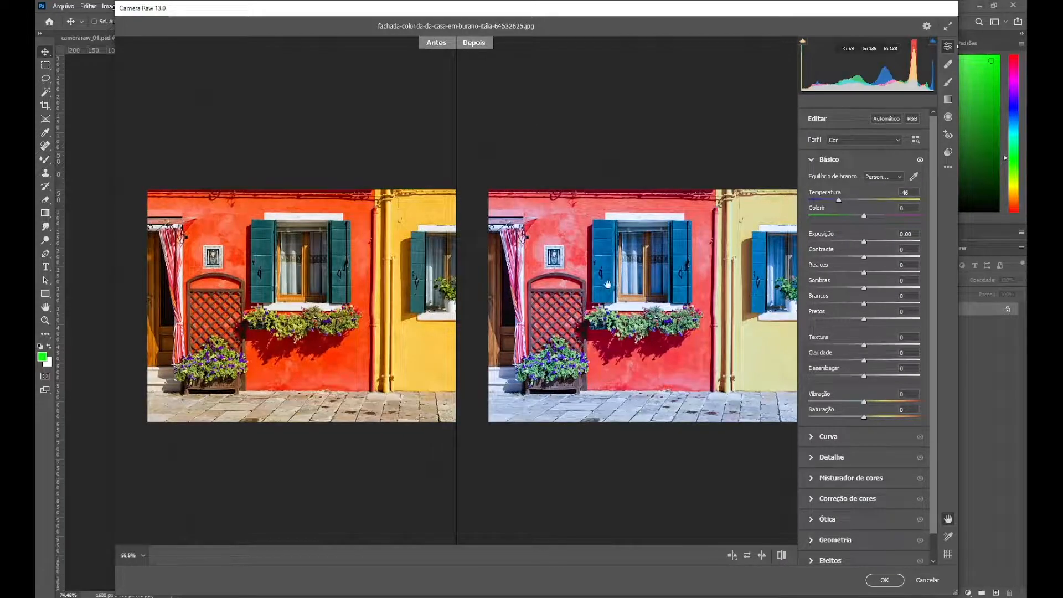
left_click_drag(604, 286, 576, 280)
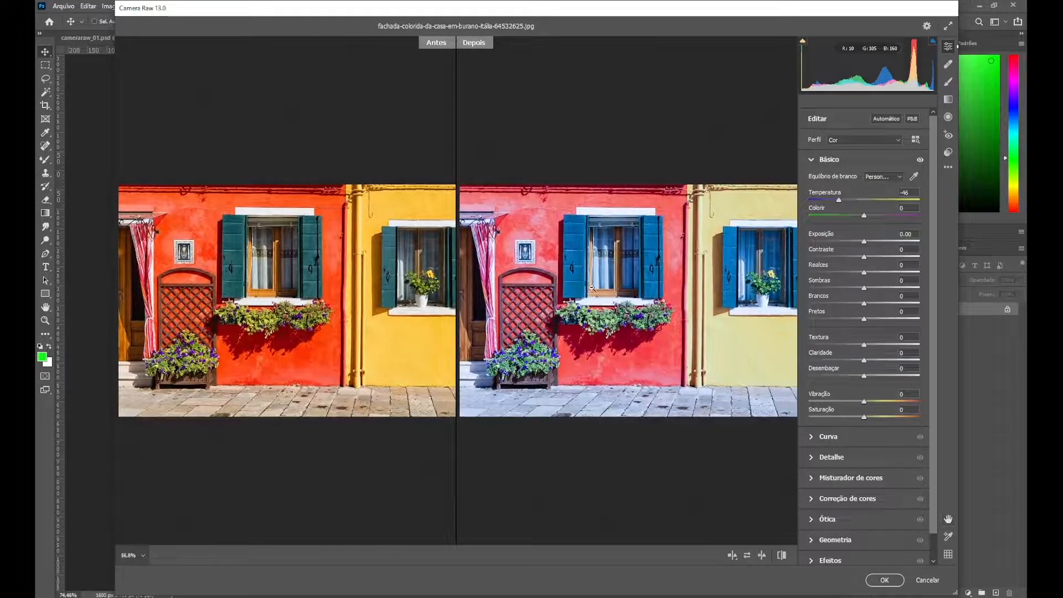
scroll(592, 288, "down", 1)
scroll(593, 283, "down", 4)
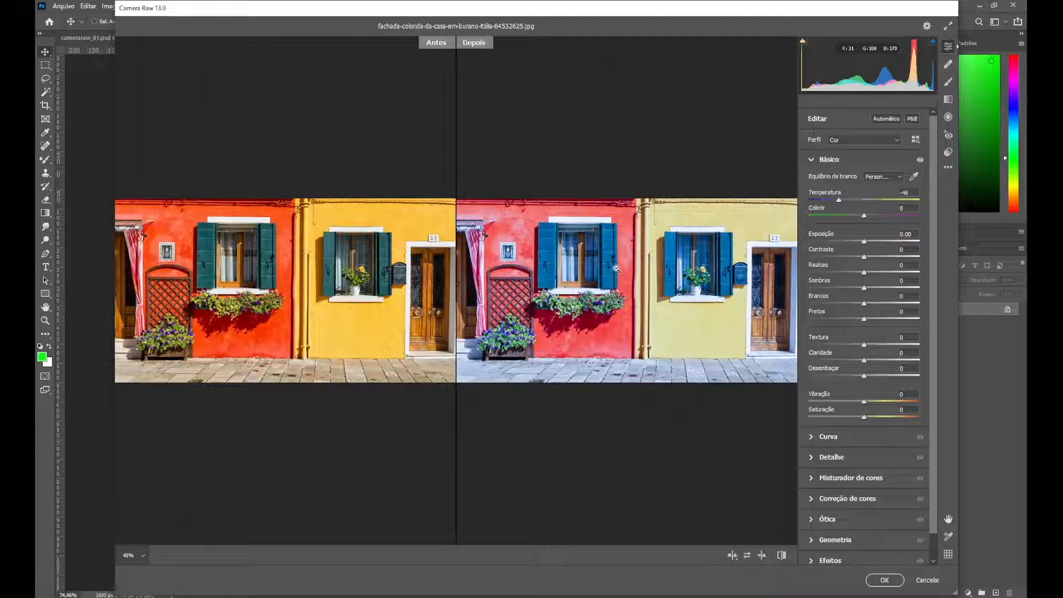
Cycle the preview through the split and stacked before-and-after layouts to the single view, and toggle between the default and edited settings
left_click(734, 557)
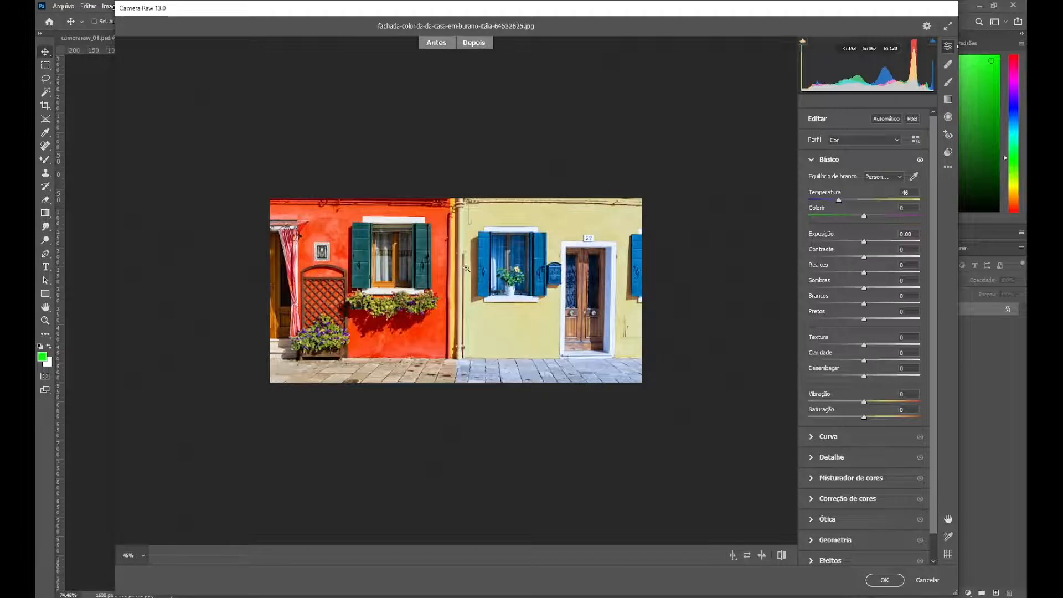
left_click_drag(467, 268, 645, 248)
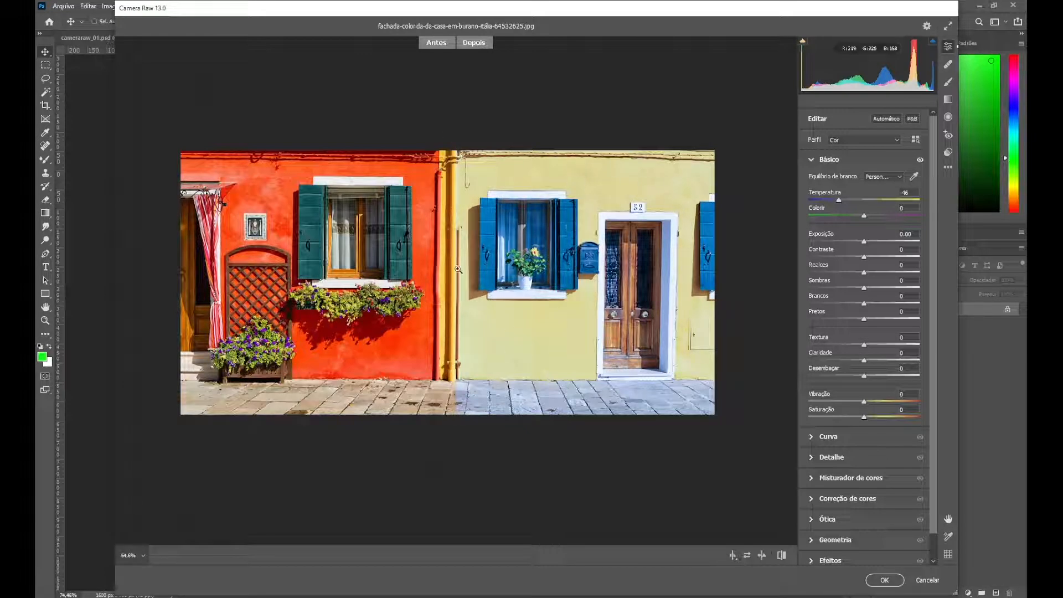
left_click(731, 554)
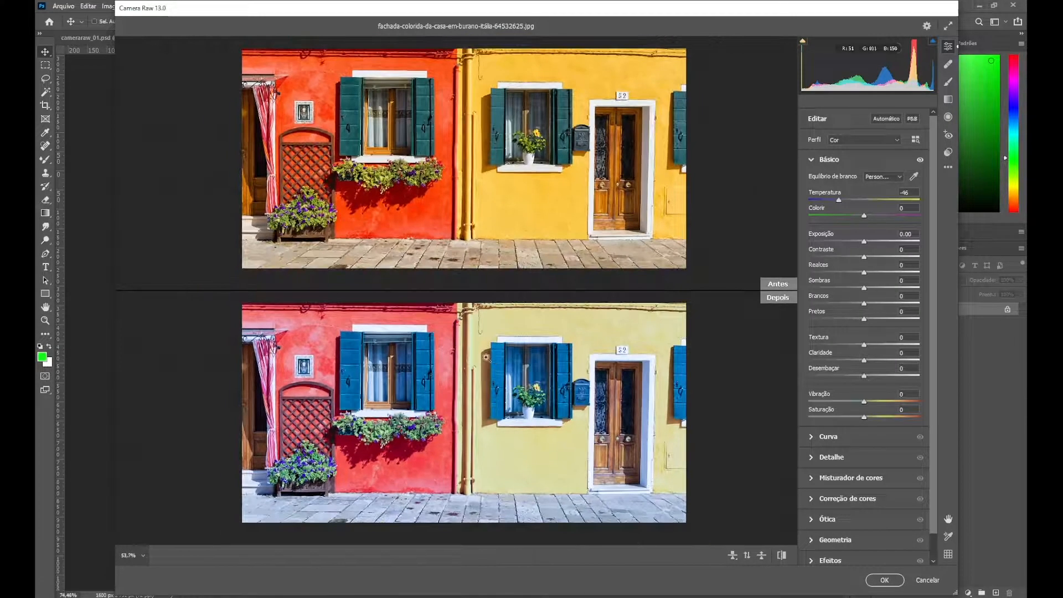
left_click_drag(431, 333, 433, 335)
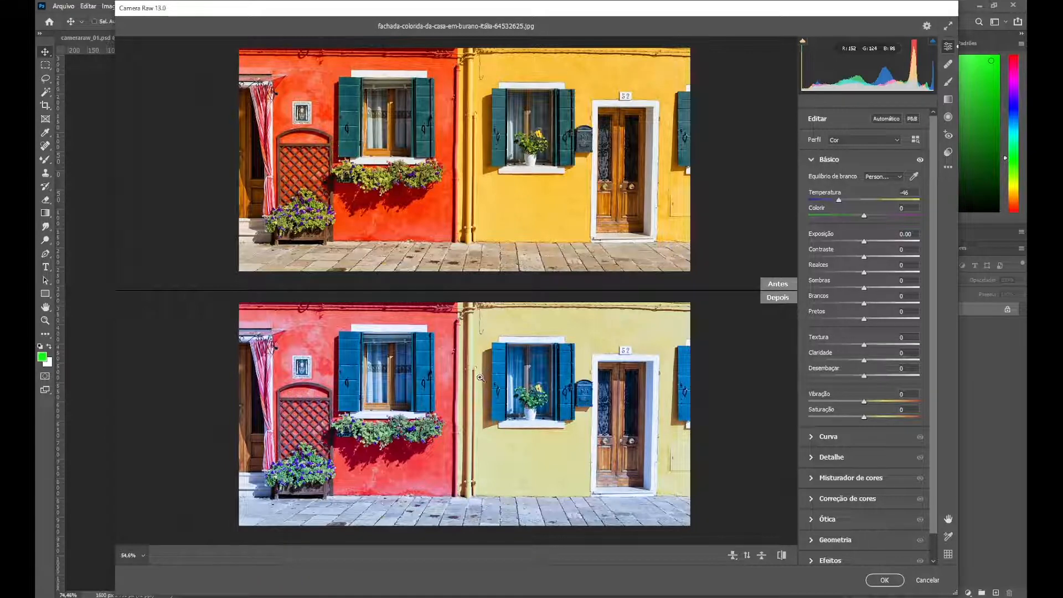
left_click_drag(480, 378, 483, 380)
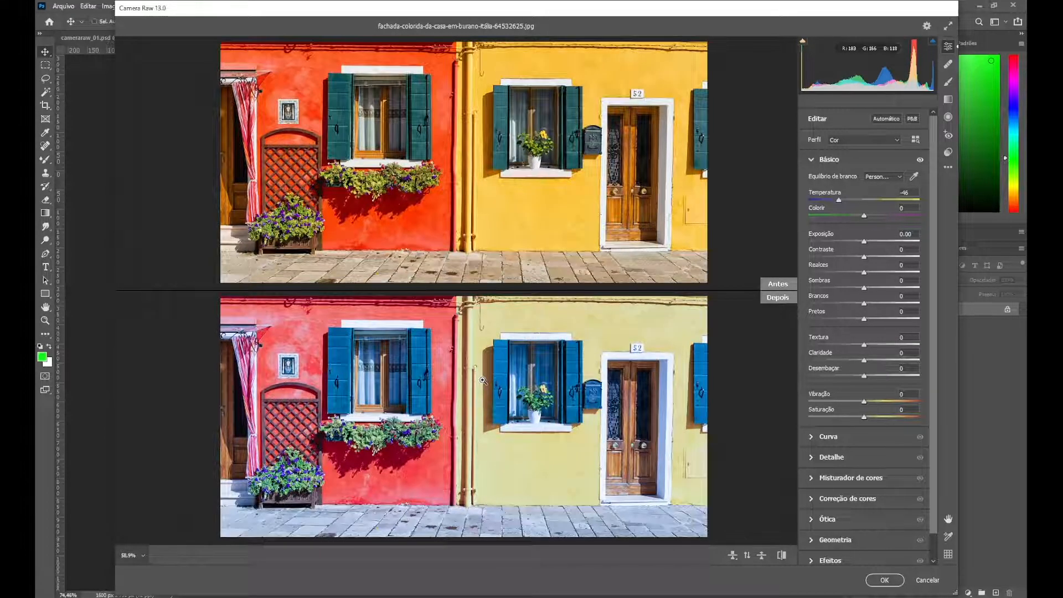
left_click(732, 555)
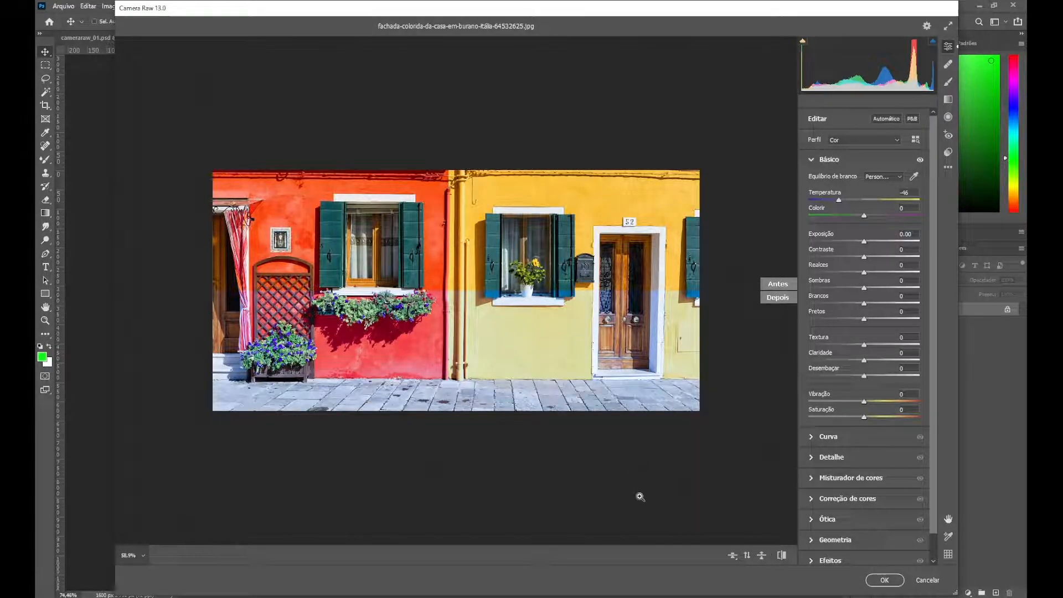
left_click(734, 556)
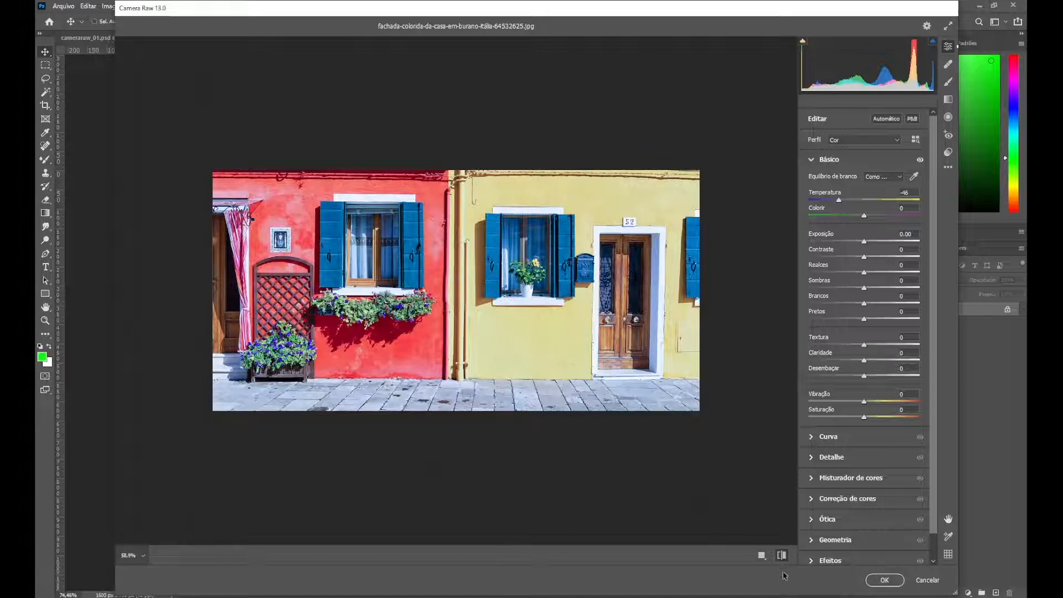
left_click(781, 554)
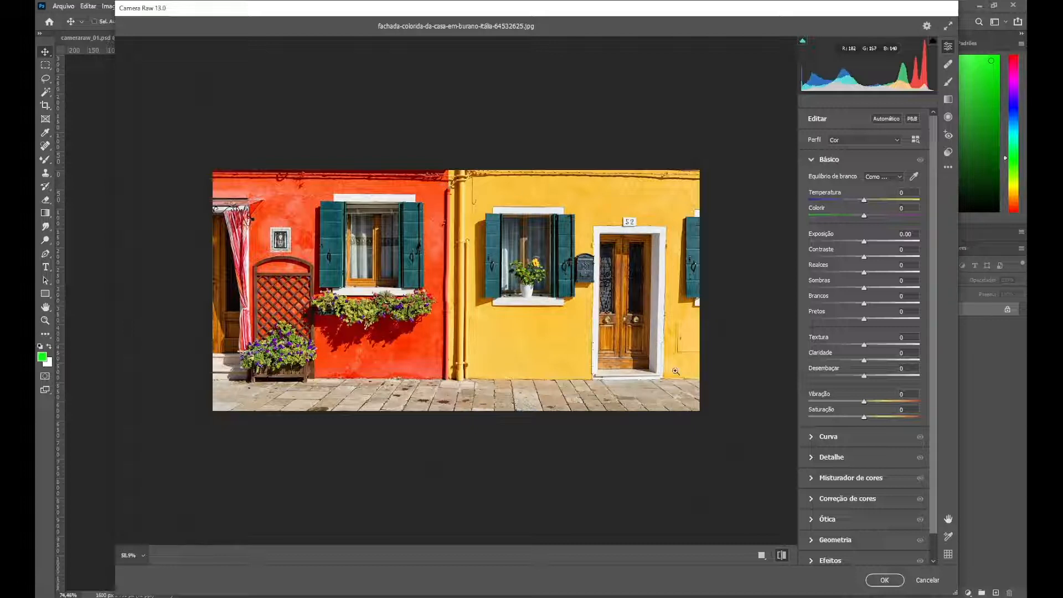
left_click(782, 556)
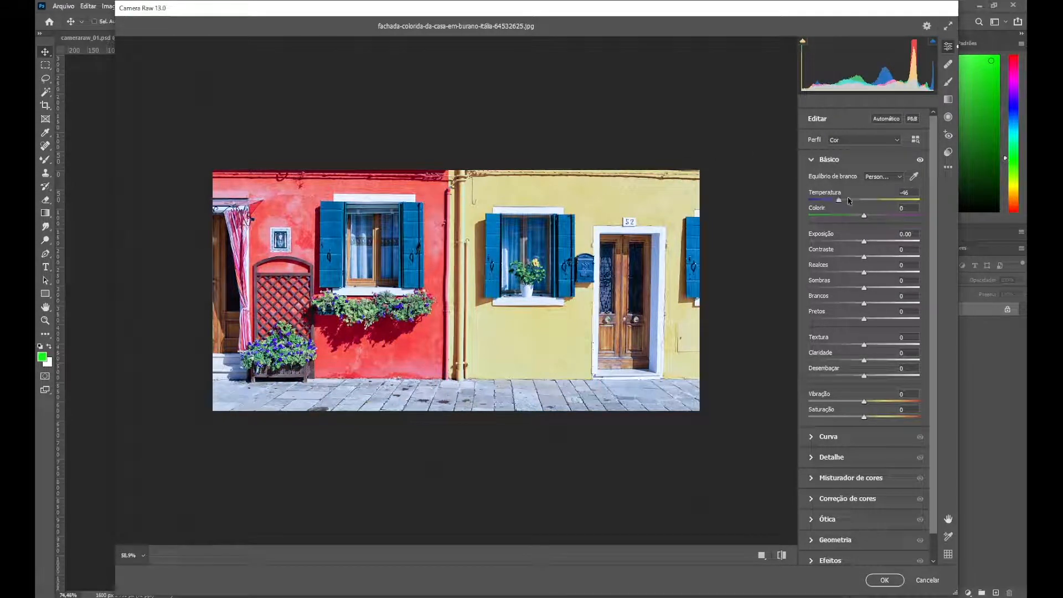
Set Realces to -100, Sombras to +31, Pretos to -64, Claridade to +35 and Desembaçar to +12, and try an additional image settings command
left_click_drag(863, 288, 799, 278)
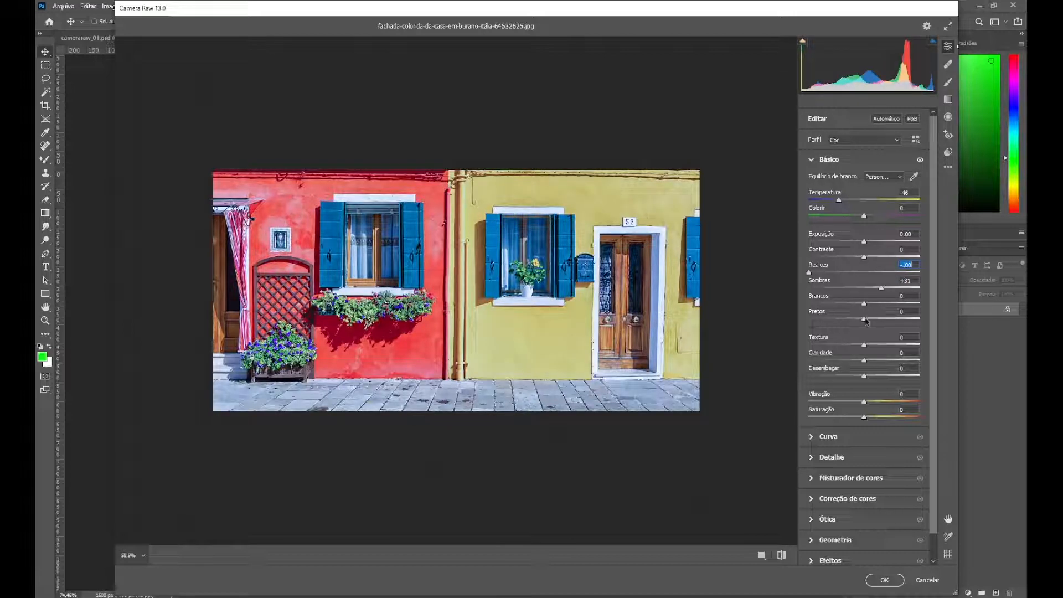
left_click_drag(864, 319, 830, 323)
mouse_move(864, 360)
left_mouse_down()
mouse_move(883, 360)
mouse_move(871, 376)
left_mouse_up()
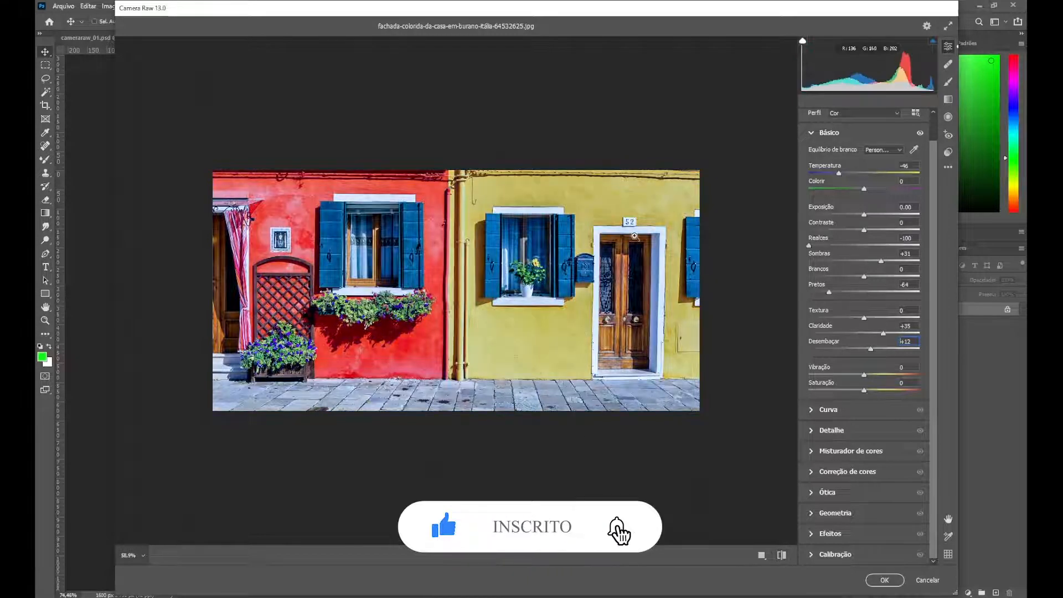
left_click(948, 167)
left_click(850, 193)
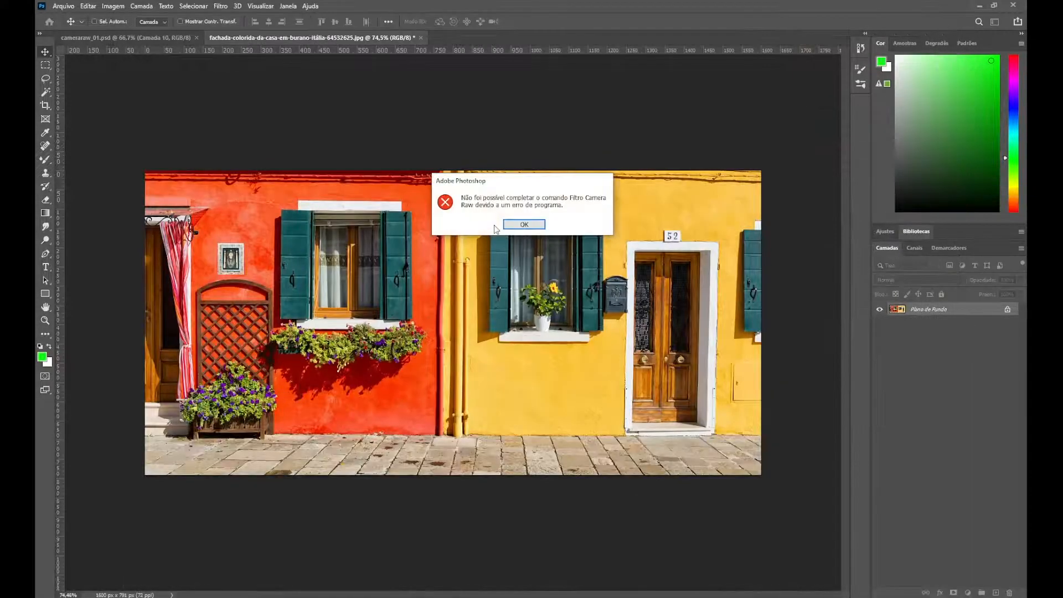
Dismiss the program error and reopen the Camera Raw filter on the background layer
left_click(517, 225)
left_click(220, 6)
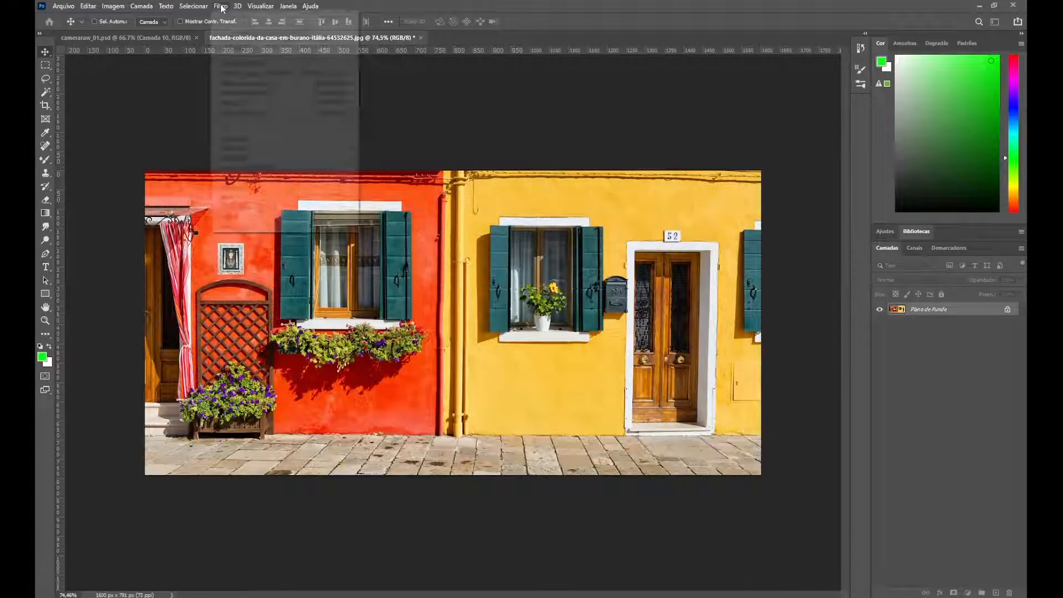
left_click(249, 84)
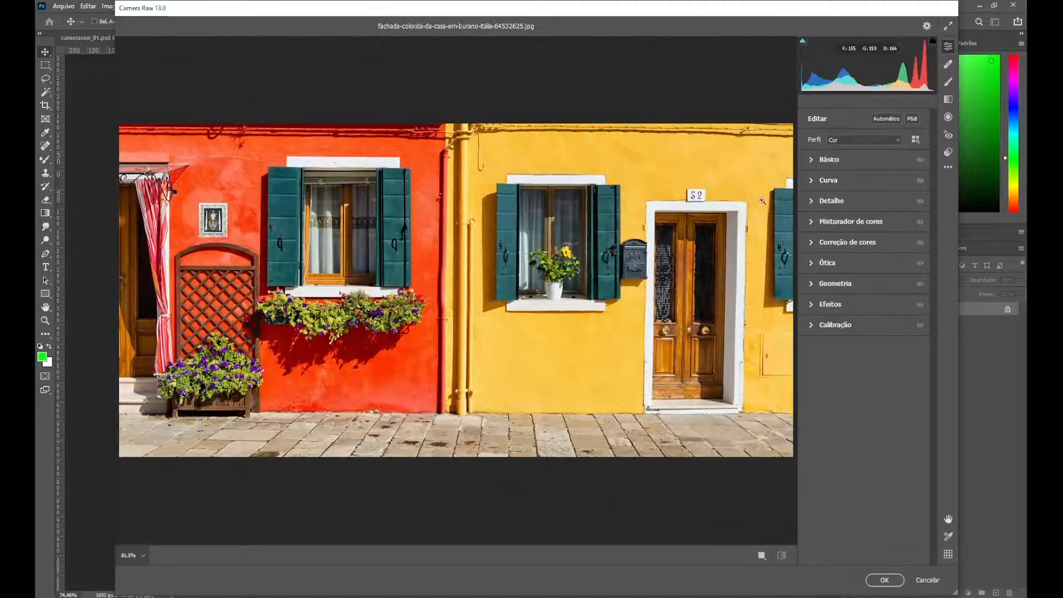
scroll(598, 344, "up", 1)
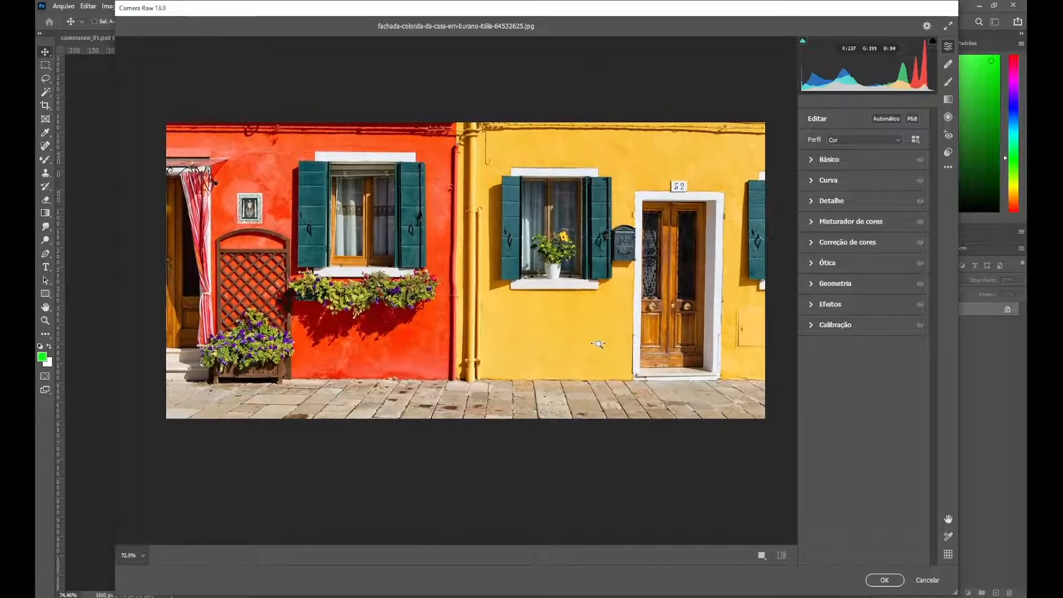
Toggle Camera Raw's full-screen mode, move its window down and back up, and leave it in full-screen mode
left_click(946, 28)
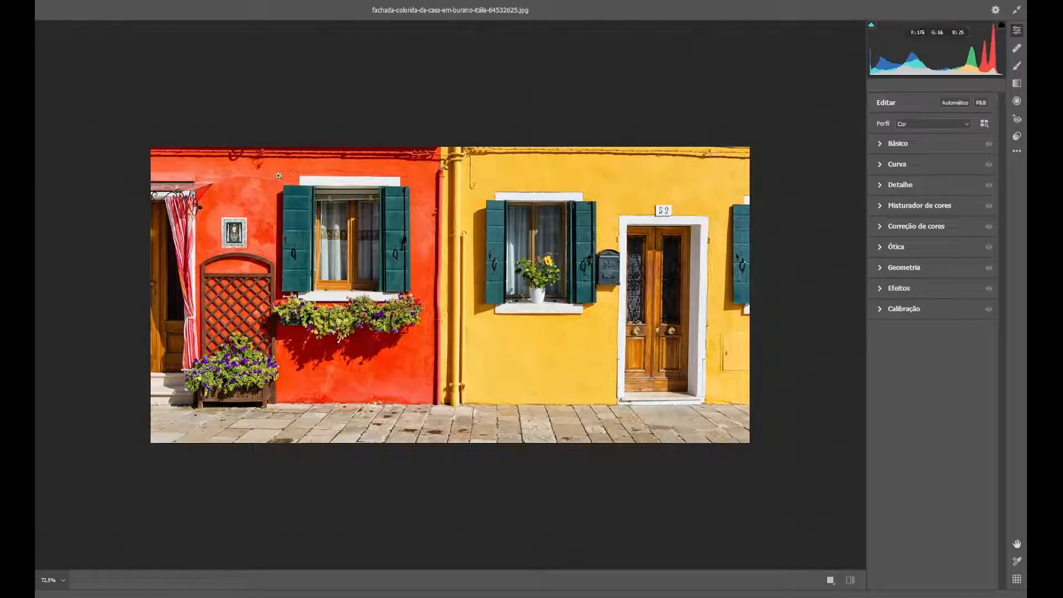
left_click(1018, 10)
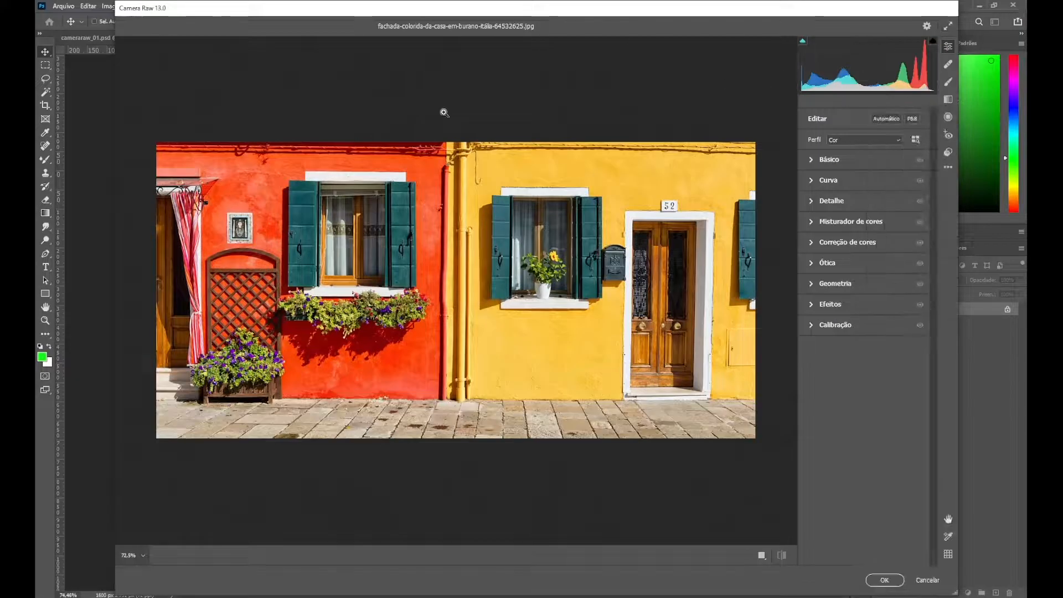
mouse_move(440, 12)
left_mouse_down()
mouse_move(357, 78)
mouse_move(505, 76)
mouse_move(398, 35)
mouse_move(439, 15)
left_mouse_up()
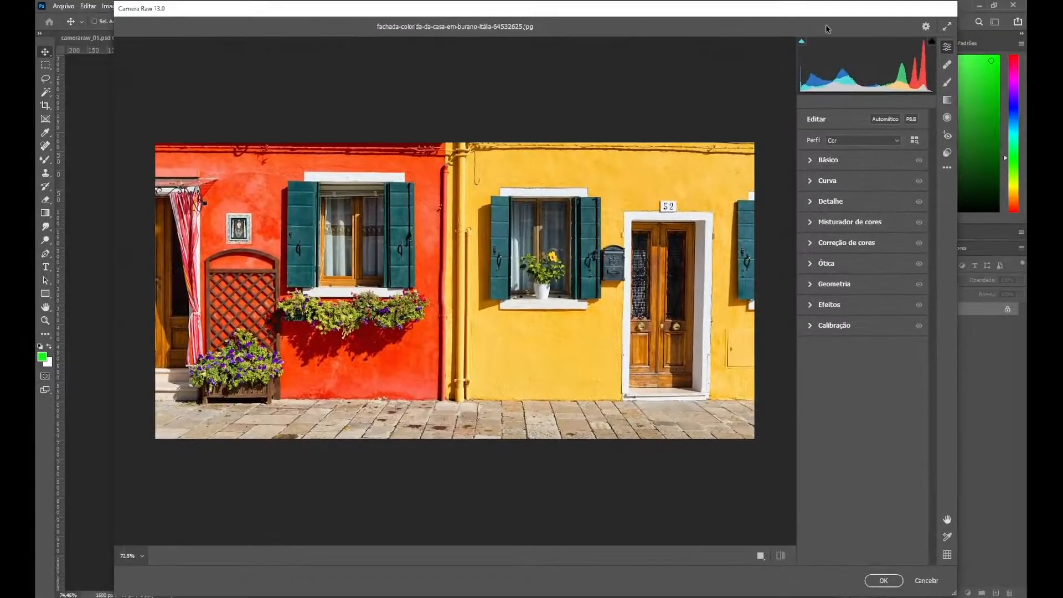
left_click_drag(868, 14, 857, 267)
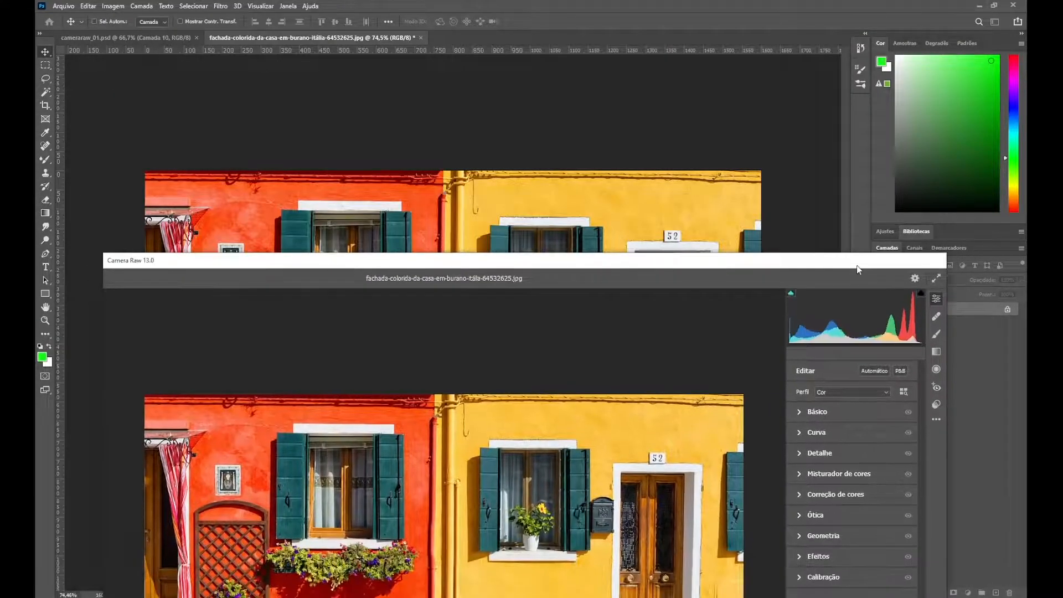
left_click_drag(571, 273, 581, 19)
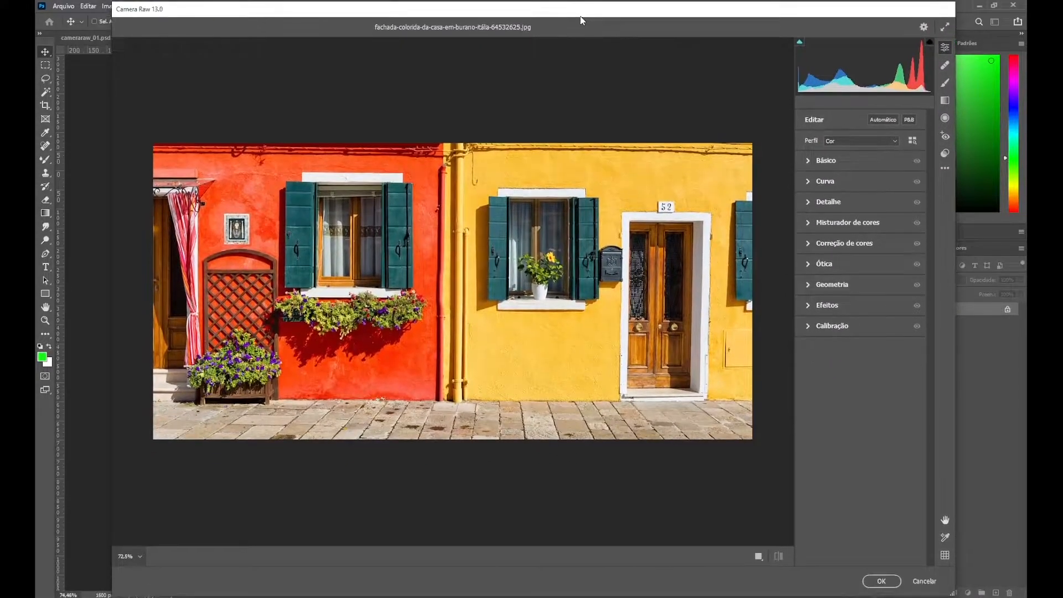
left_click(946, 27)
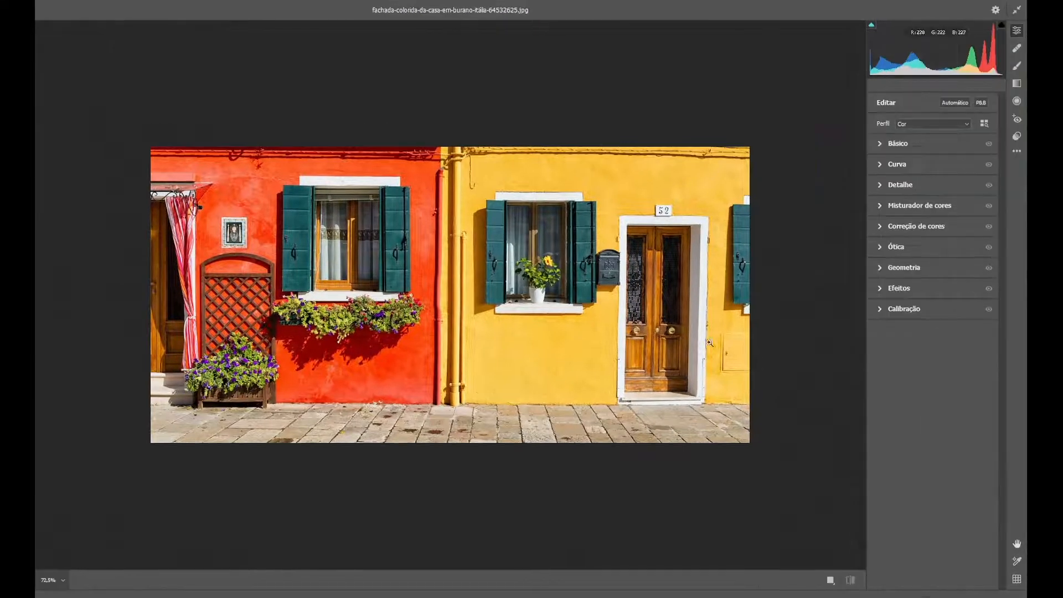
Show the grid overlay on the preview, inspect the enlarged façade with it, and hide the overlay
mouse_move(511, 323)
left_mouse_down()
mouse_move(491, 323)
mouse_move(527, 327)
mouse_move(512, 325)
left_mouse_up()
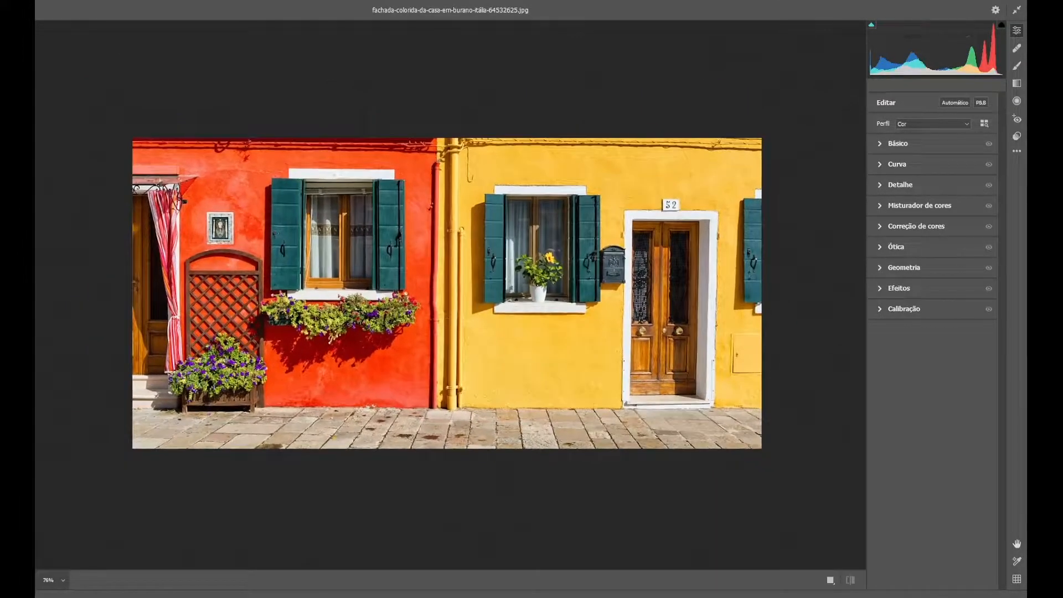
mouse_move(475, 375)
left_mouse_down()
mouse_move(491, 374)
mouse_move(472, 374)
left_mouse_up()
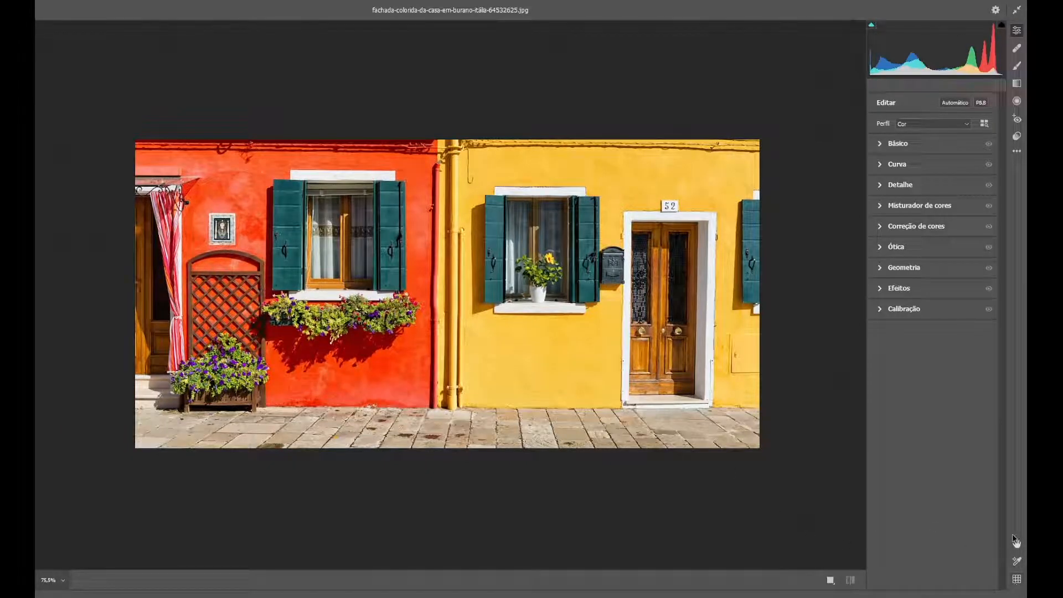
left_click(1017, 579)
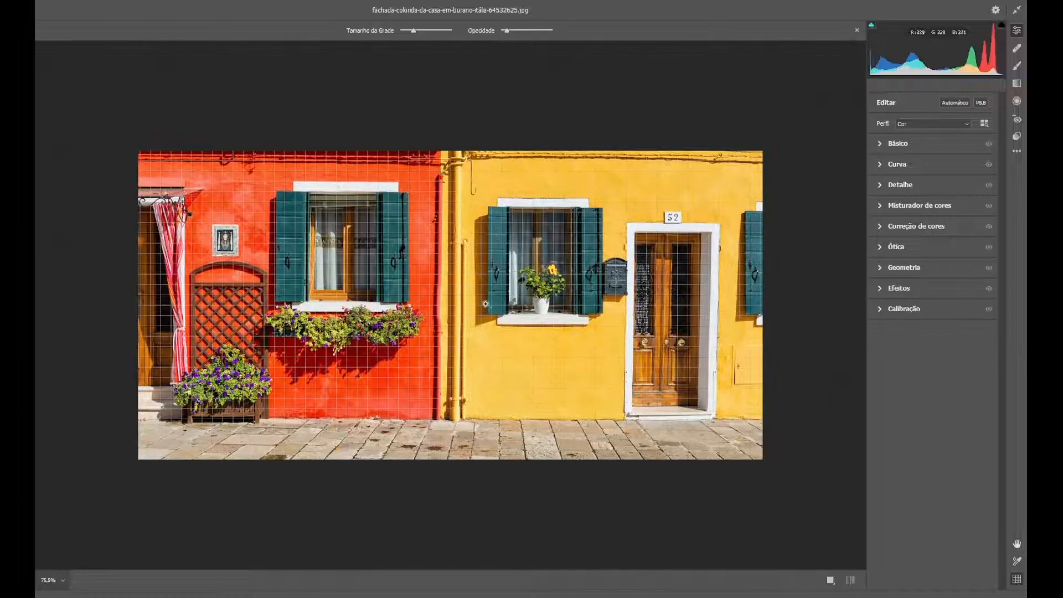
mouse_move(396, 280)
left_mouse_down()
mouse_move(448, 286)
mouse_move(408, 285)
left_mouse_up()
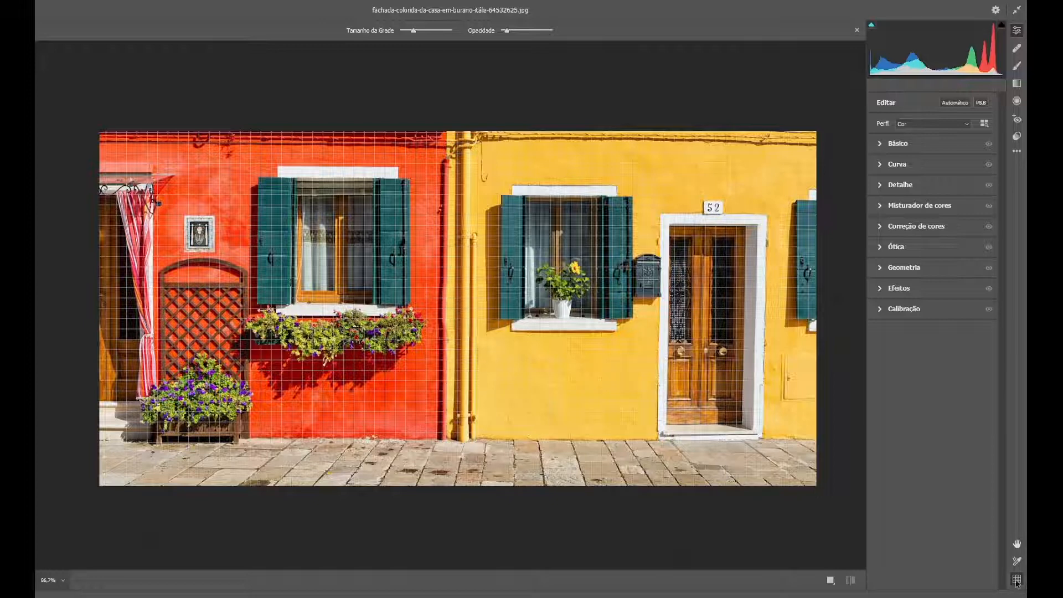
left_click(1017, 580)
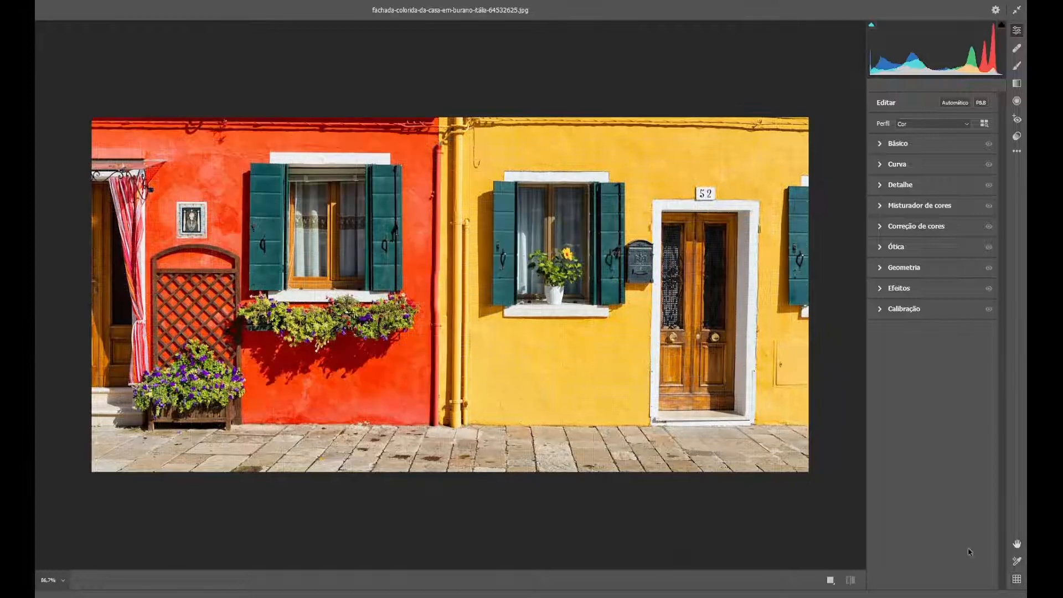
Reposition the preview with the Hand tool, enlarge it to 200%, pan around the façade's windows, and zoom back out to the whole photo
left_click(1017, 544)
left_click_drag(482, 344, 487, 312)
left_click(62, 581)
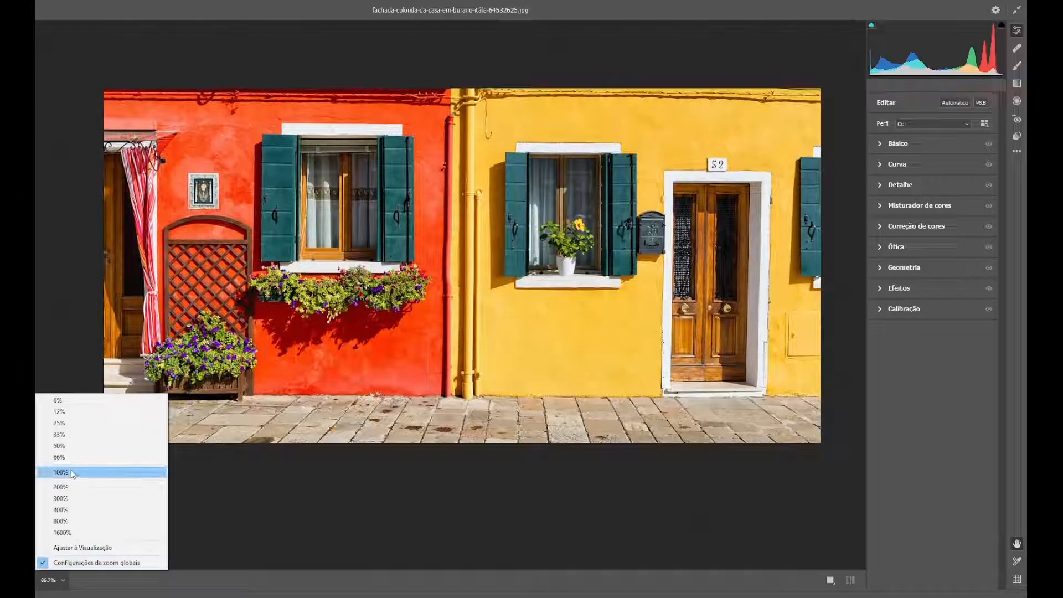
left_click(70, 488)
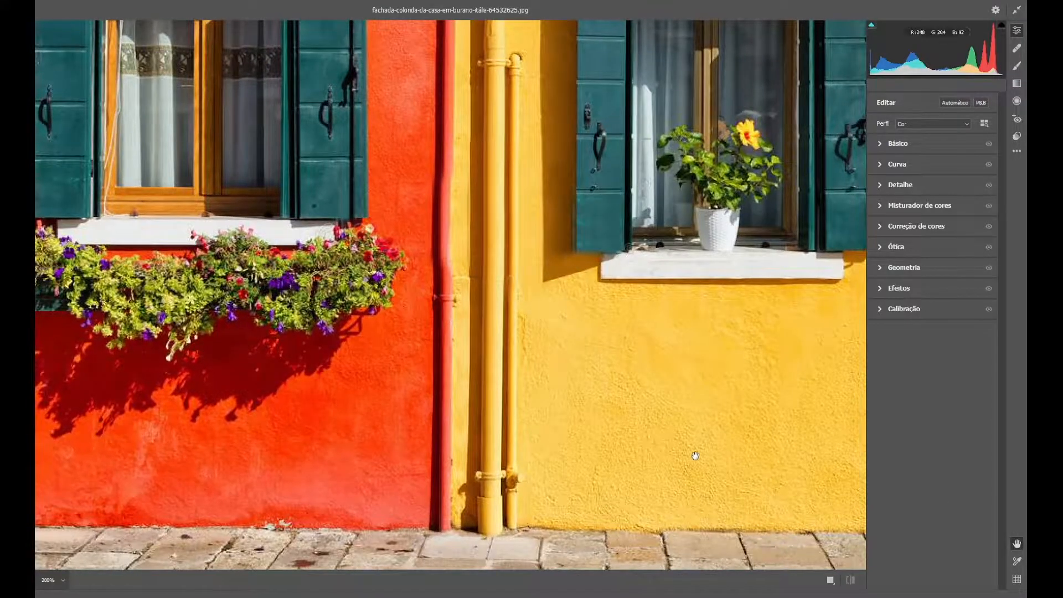
left_click_drag(856, 238, 418, 390)
left_click_drag(644, 160, 837, 269)
left_click_drag(270, 271, 596, 68)
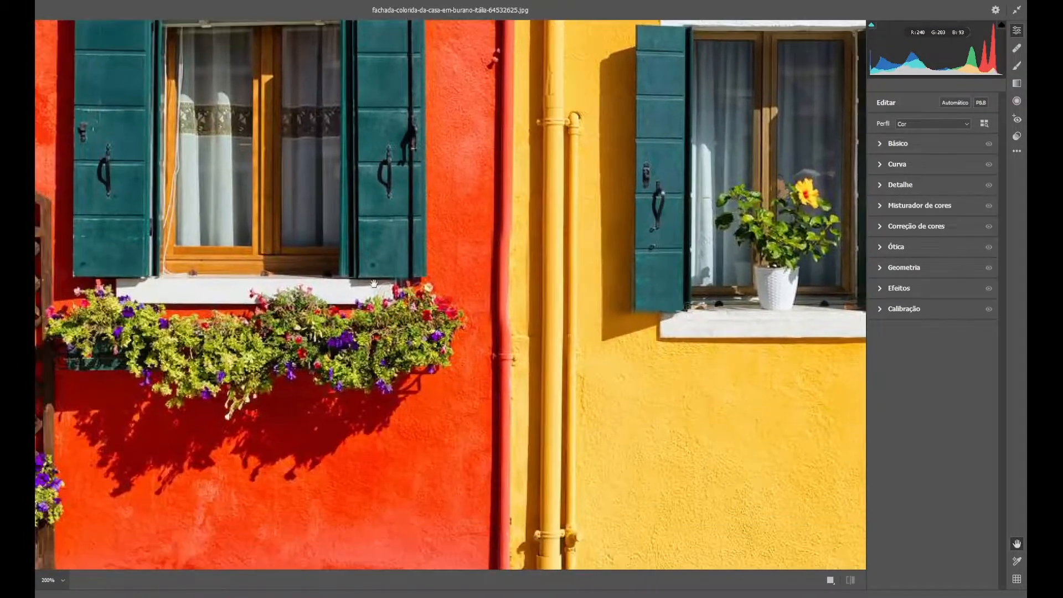
left_click_drag(248, 334, 151, 332)
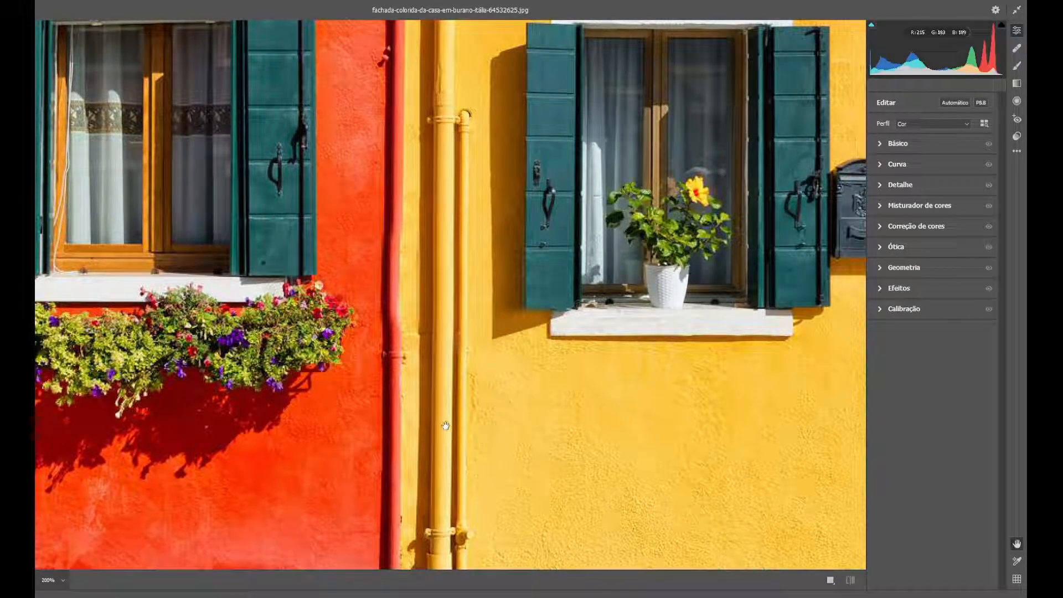
scroll(442, 410, "down", 5)
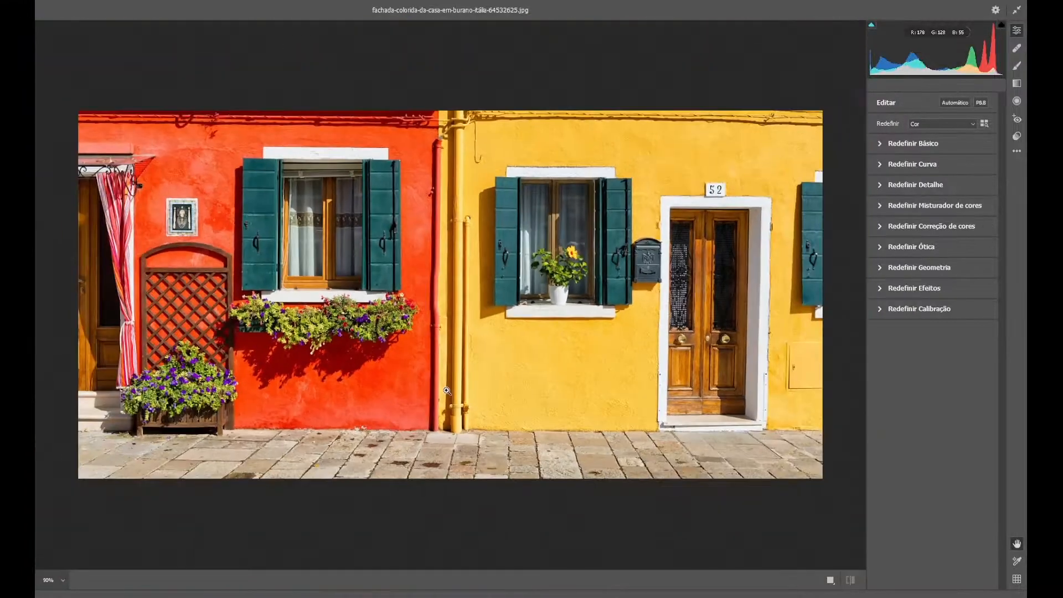
Examine the façade at varying magnifications, alternating between the whole photo and a close view of the two windows
scroll(453, 295, "up", 1)
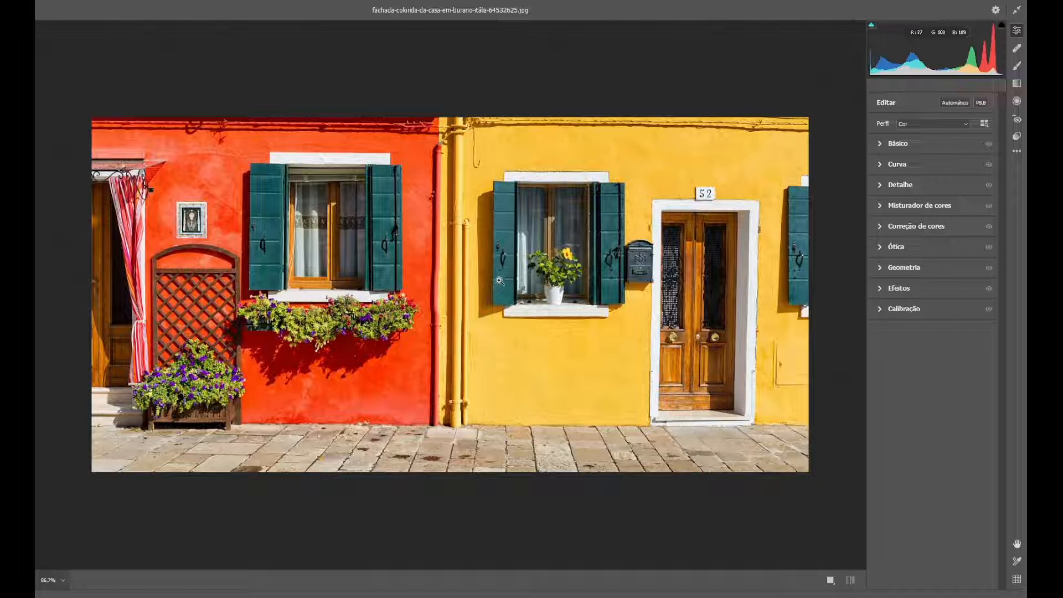
left_click(56, 583)
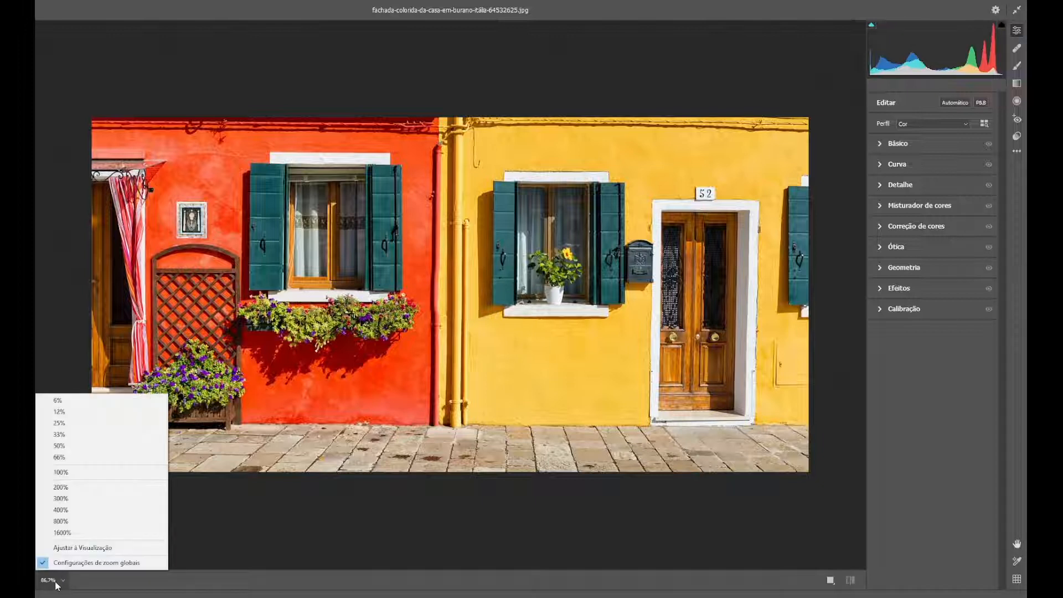
left_click(62, 581)
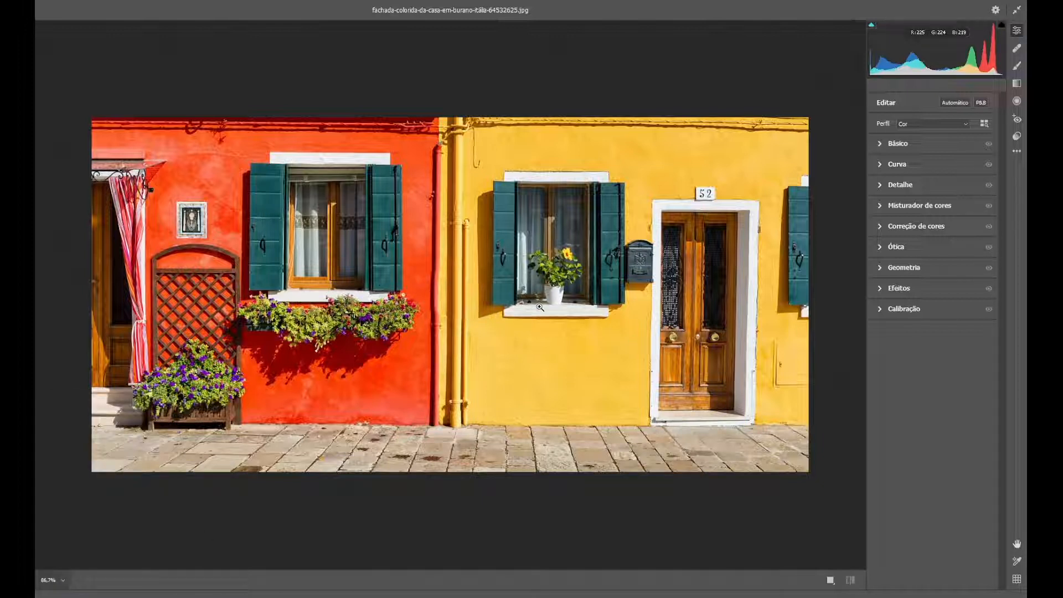
key("alt")
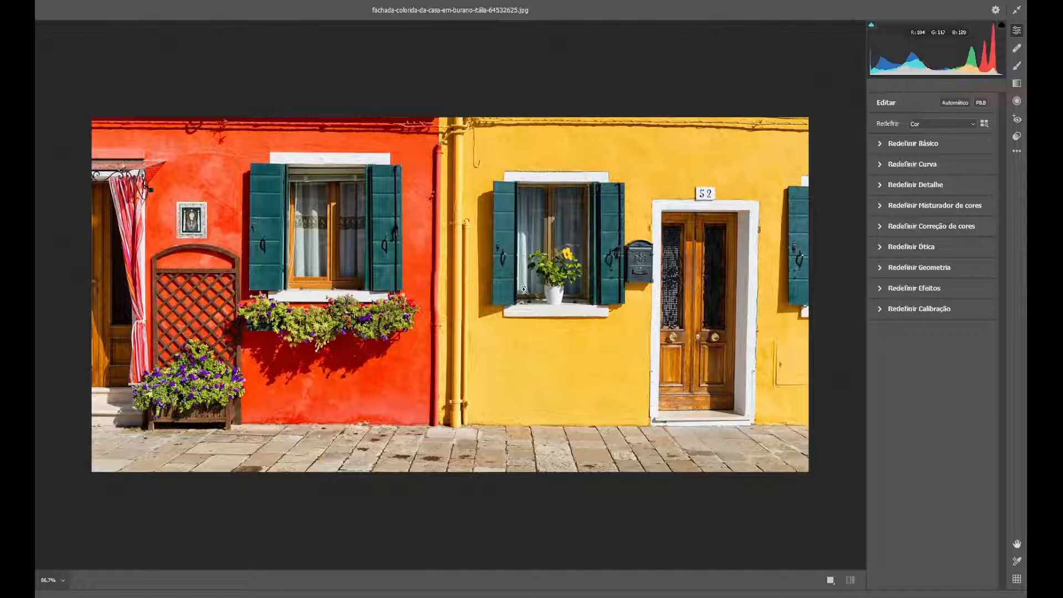
scroll(532, 326, "up", 5)
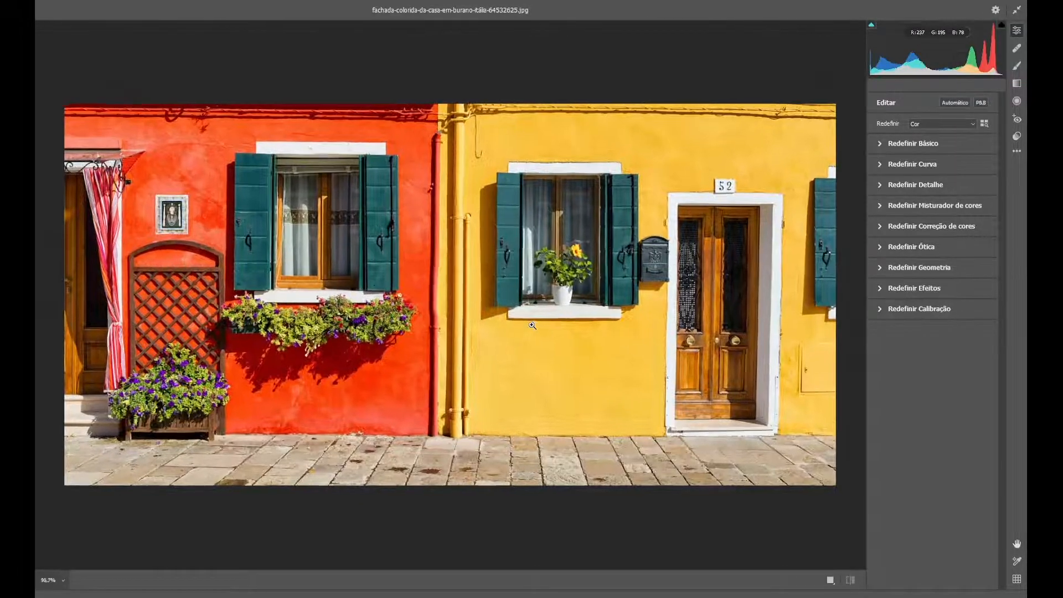
scroll(532, 326, "up", 3)
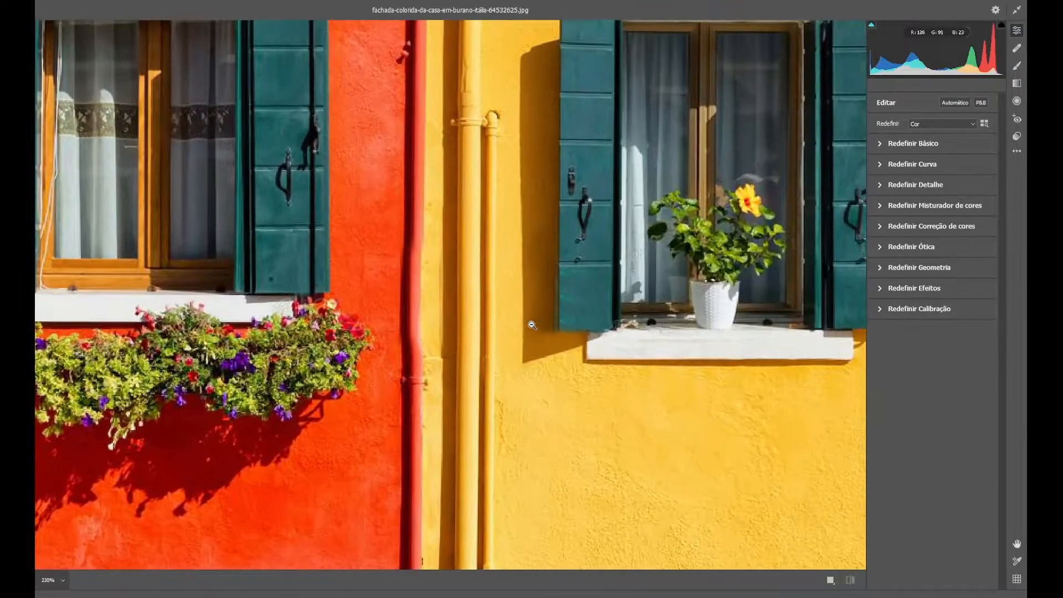
scroll(518, 334, "down", 3)
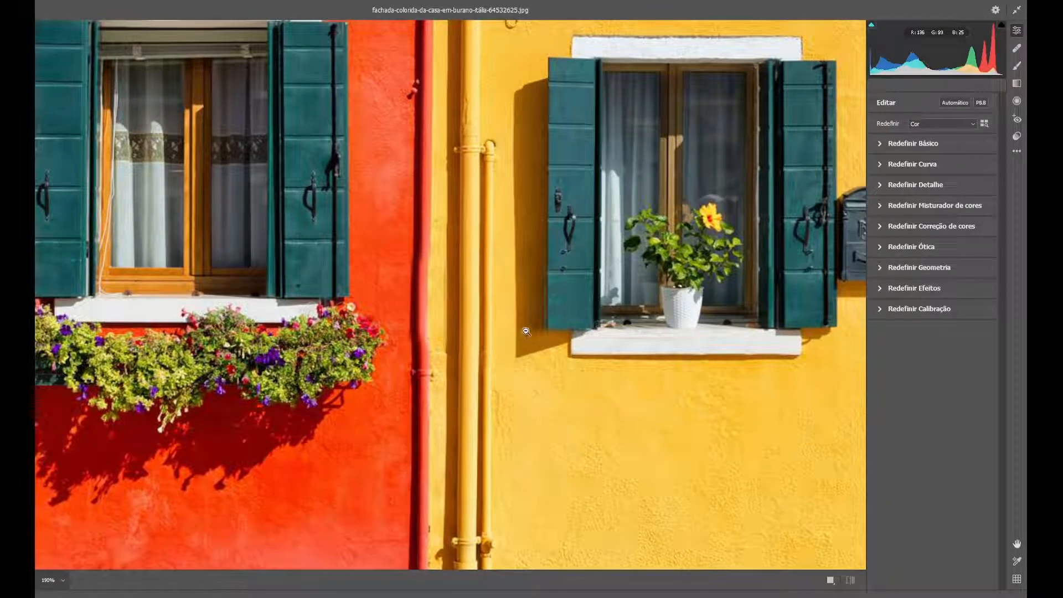
scroll(527, 334, "up", 3)
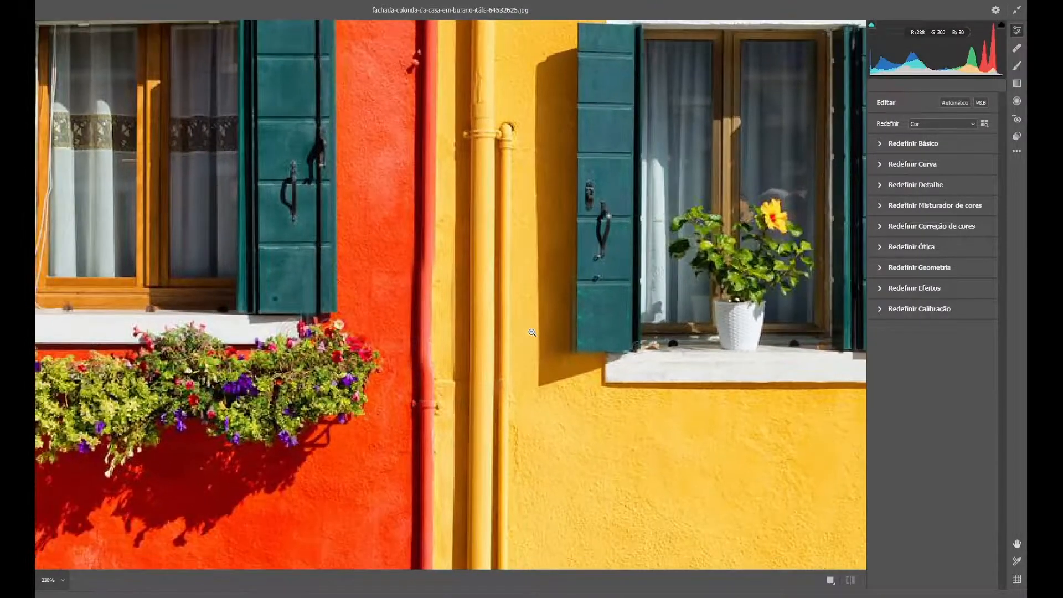
scroll(532, 332, "down", 5)
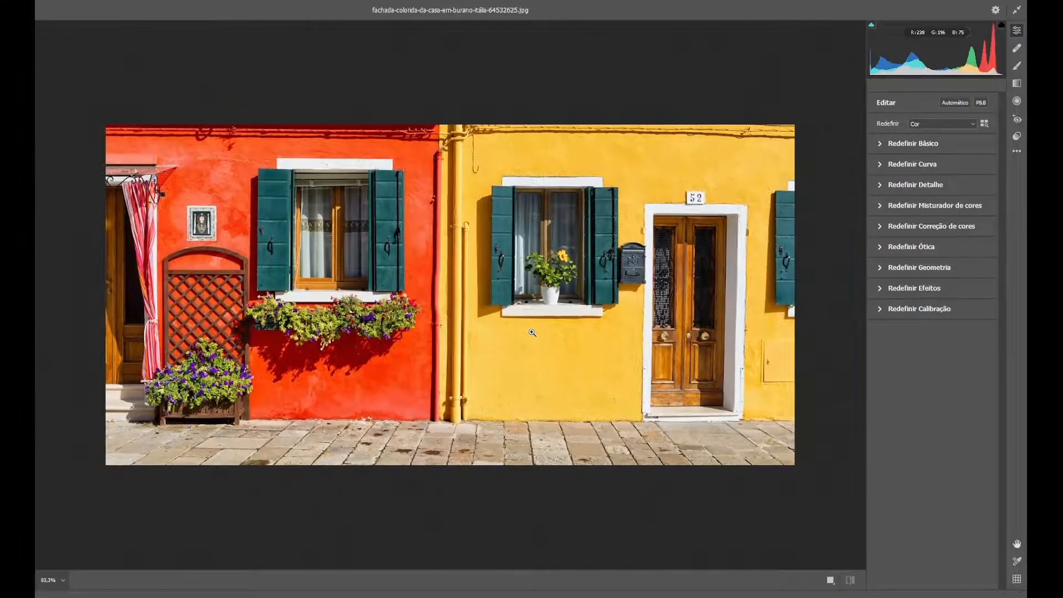
scroll(532, 332, "up", 2)
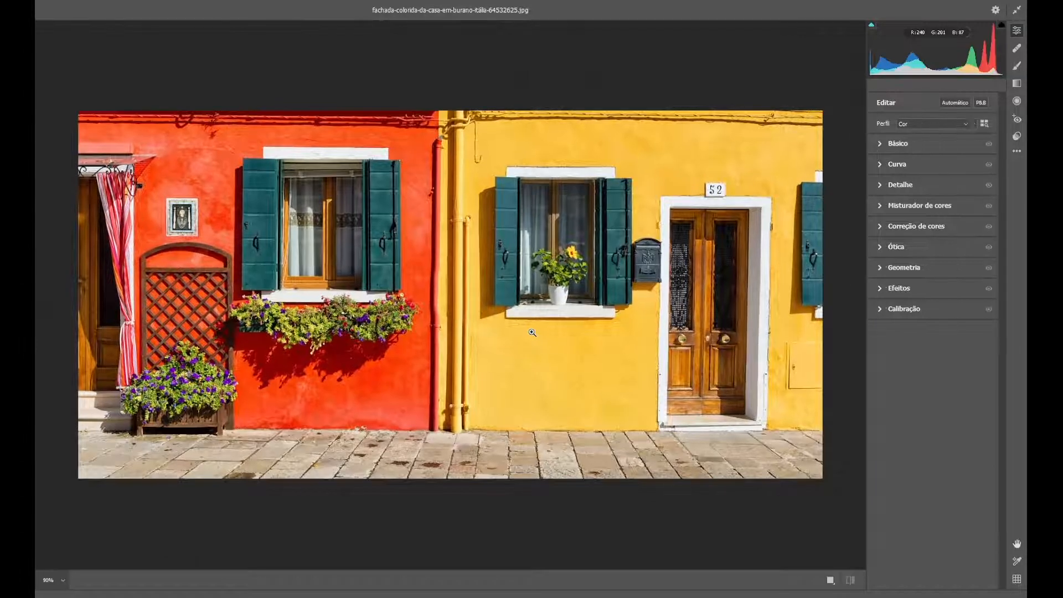
scroll(471, 313, "up", 2)
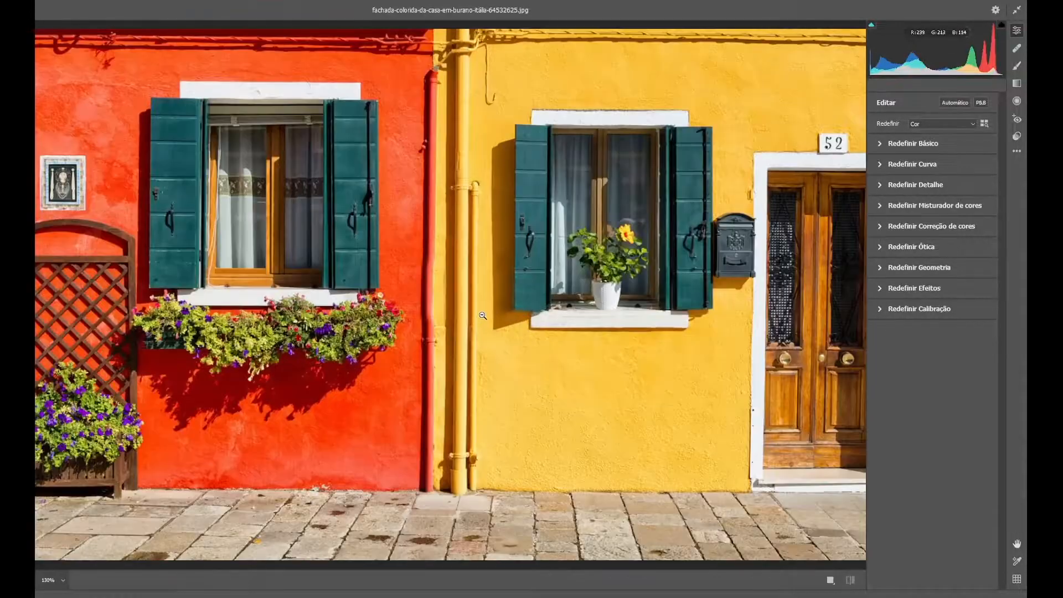
scroll(482, 315, "up", 2)
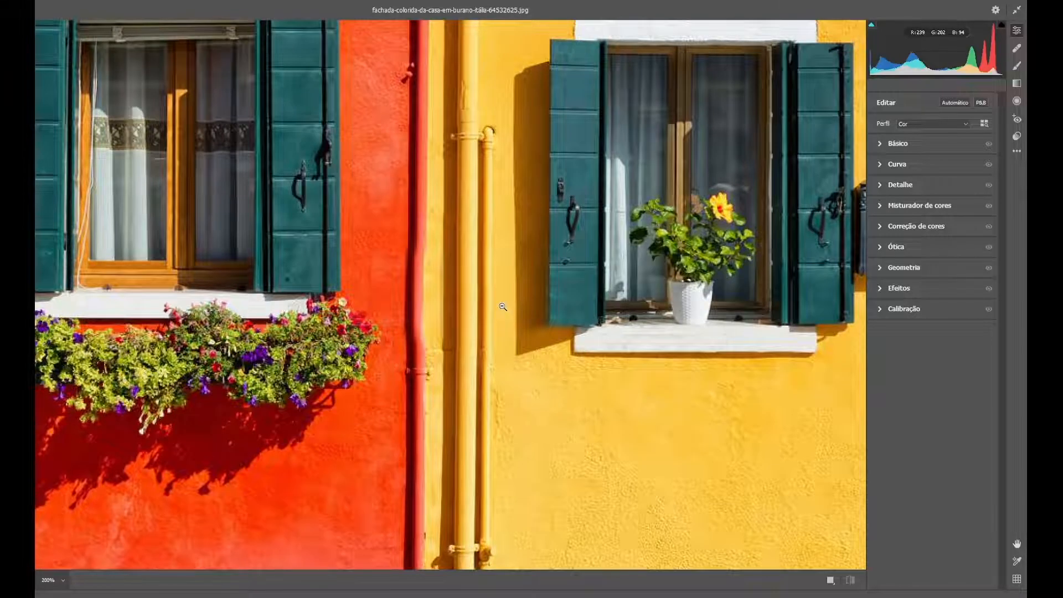
Pan temporarily across the enlarged façade, inspect the red wall's window and flower box, and return to the whole photo
key("space")
key("space")
left_click_drag(509, 293, 140, 468)
left_click_drag(363, 365, 530, 242)
left_click_drag(339, 306, 530, 240)
left_click_drag(327, 287, 480, 232)
scroll(480, 262, "down", 4)
left_click_drag(496, 298, 246, 350)
left_click_drag(323, 323, 550, 335)
scroll(313, 270, "up", 3)
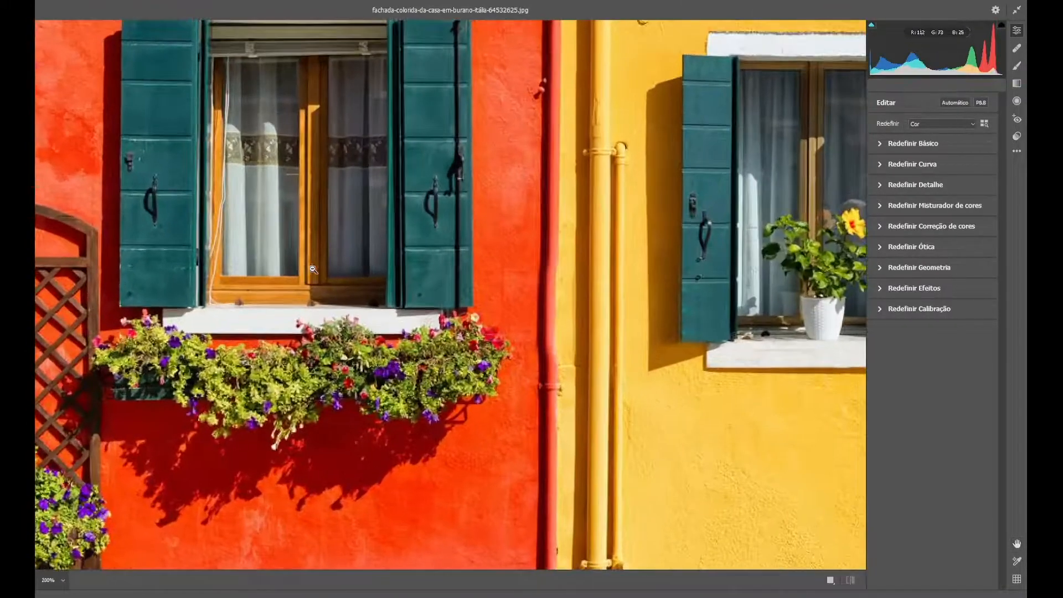
left_click_drag(355, 262, 463, 332)
scroll(408, 285, "up", 1)
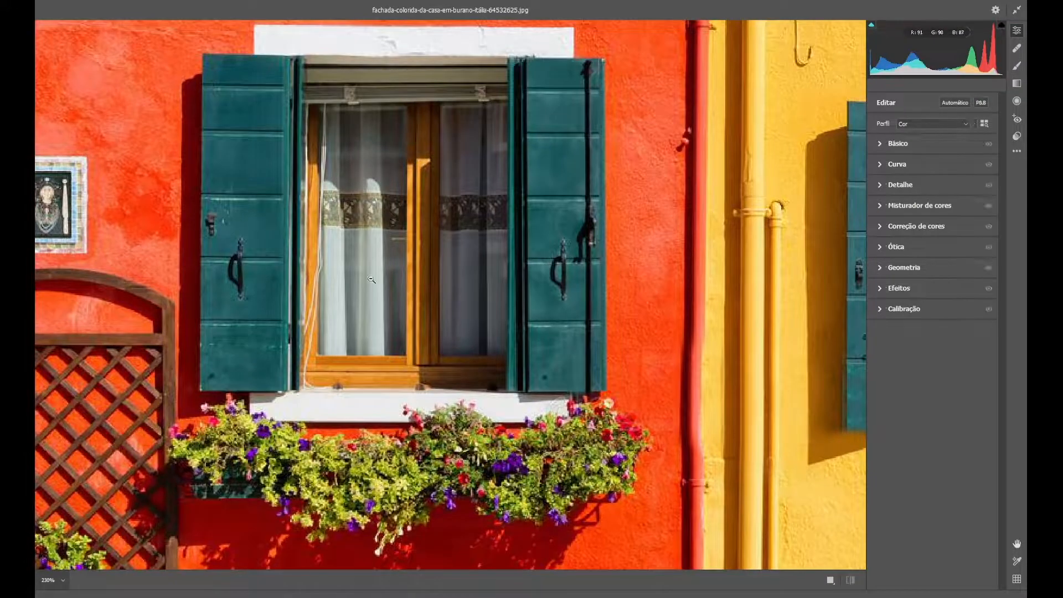
scroll(371, 280, "down", 5)
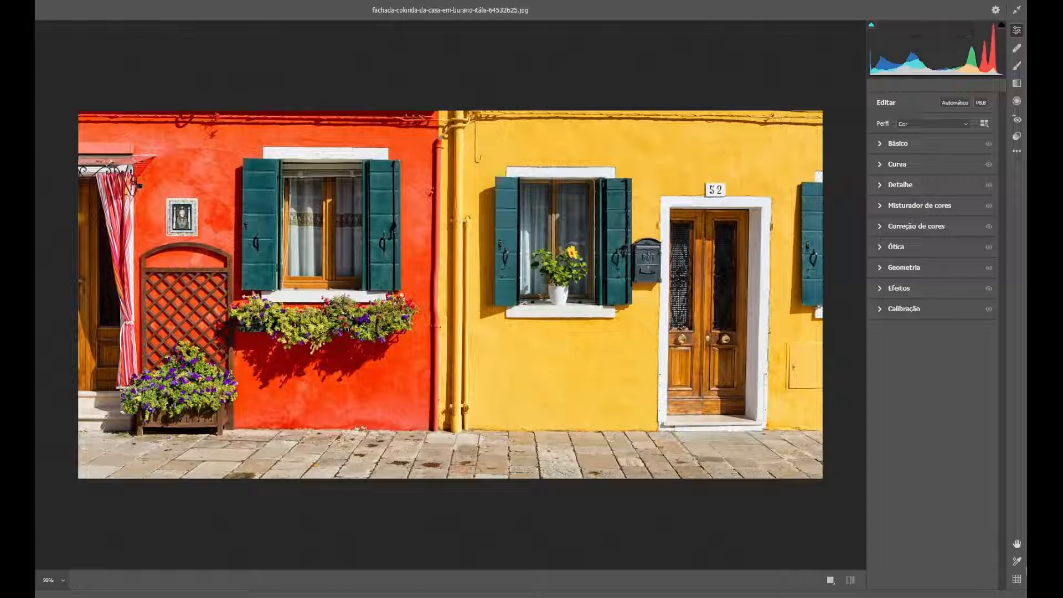
Place colour sampler points on the red wall above its window and on the yellow wall left of house number 52
left_click(1015, 561)
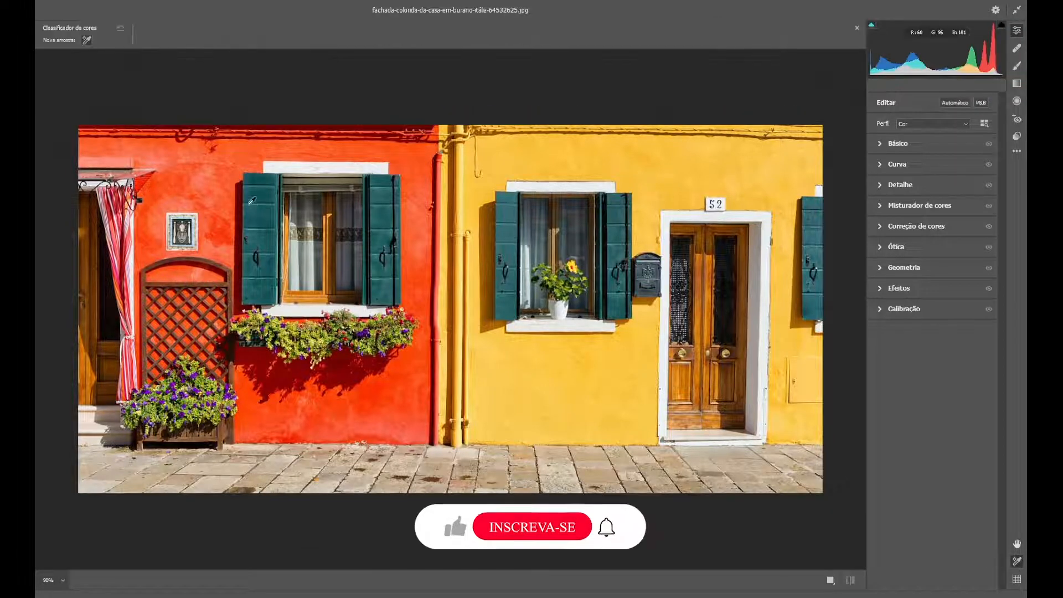
left_click(252, 158)
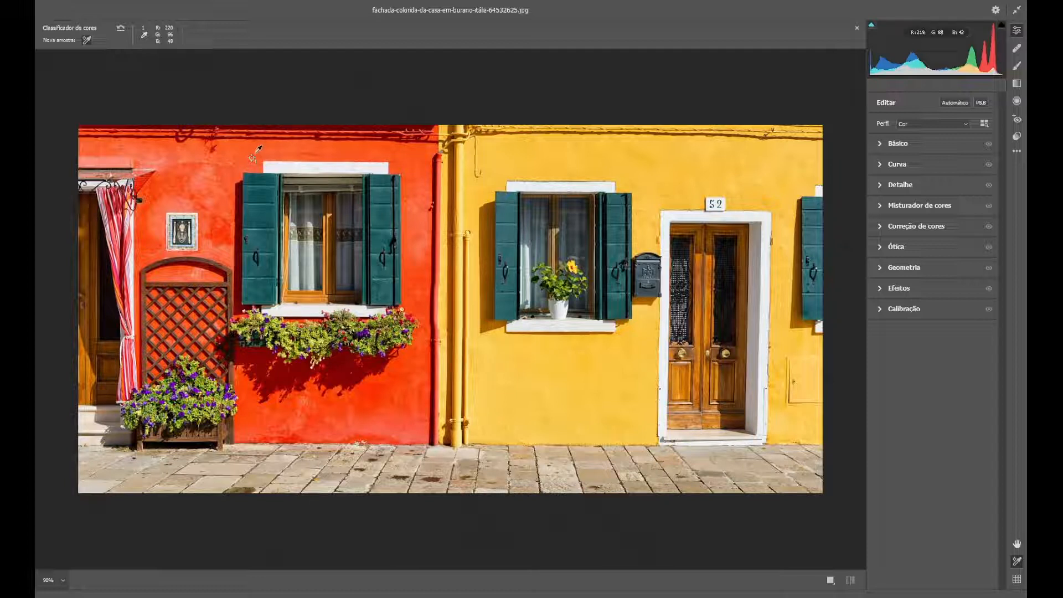
left_click(646, 162)
In the colour mixer's Matiz settings, try Amarelos at -33 and +95, and set Amarelos to -100, Laranjas to -4, Verdes to -1 and Vermelhos to -5
left_click(881, 207)
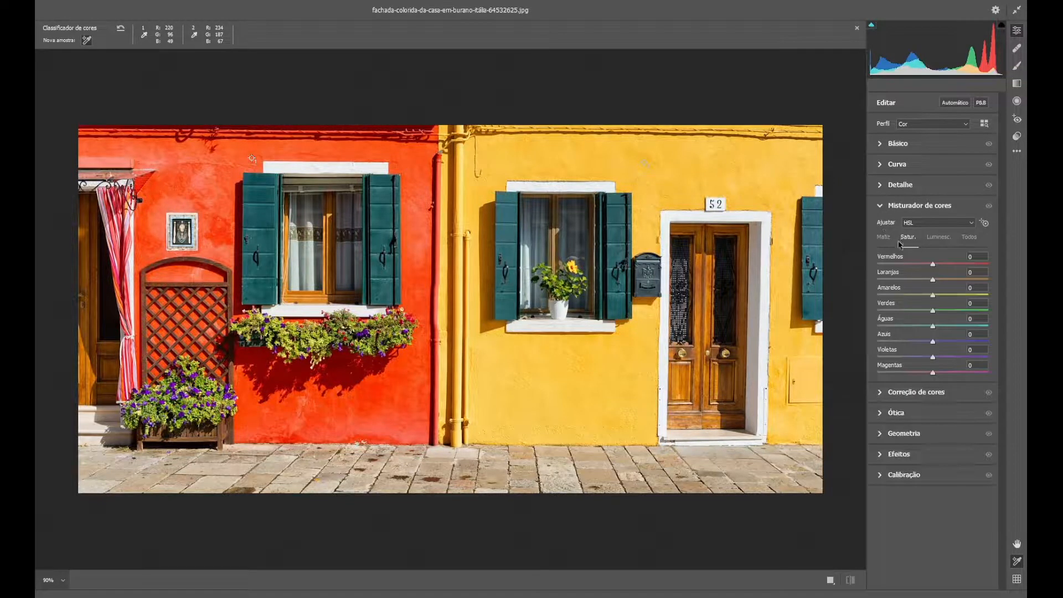
left_click(889, 239)
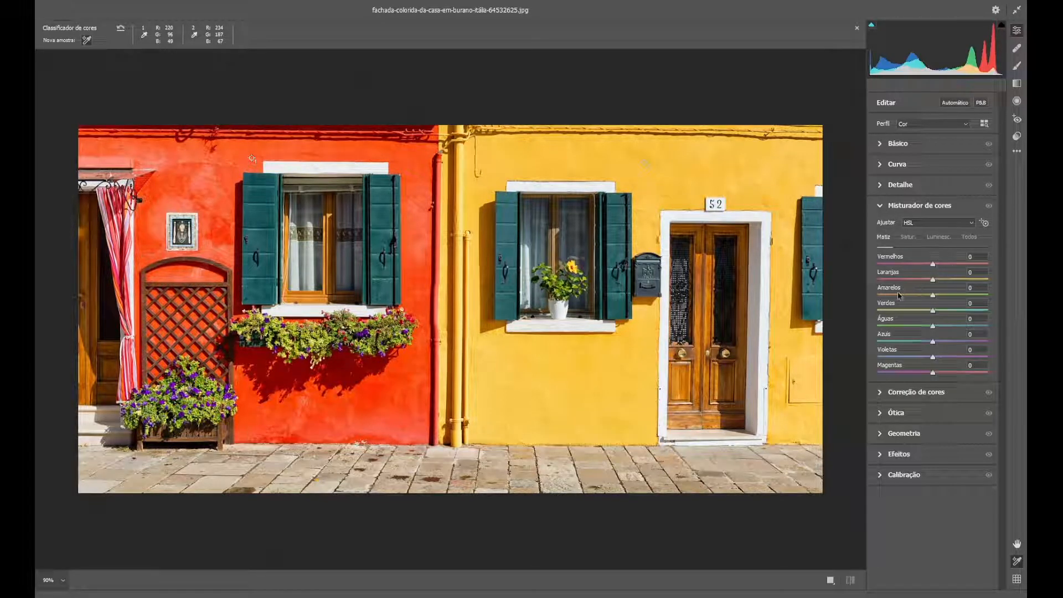
mouse_move(934, 297)
left_mouse_down()
mouse_move(896, 299)
mouse_move(915, 299)
left_mouse_up()
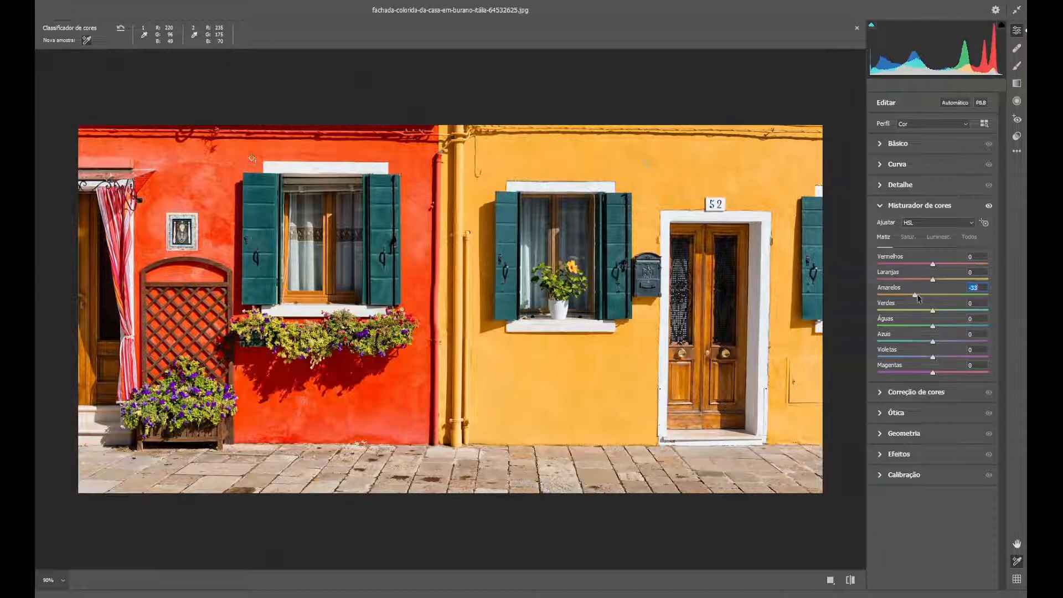
left_click_drag(917, 299, 985, 297)
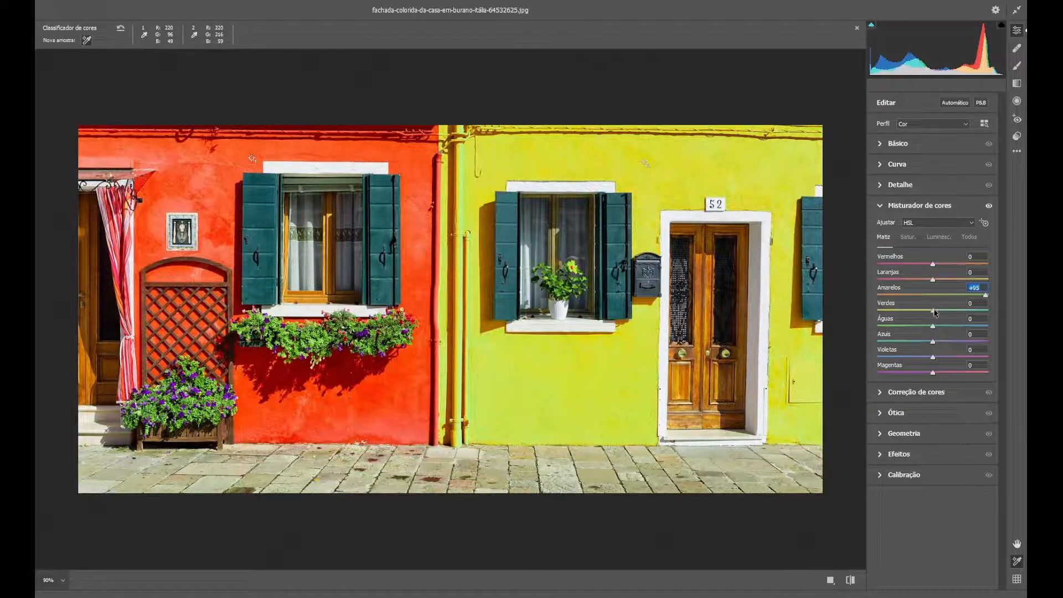
left_click_drag(933, 311, 843, 290)
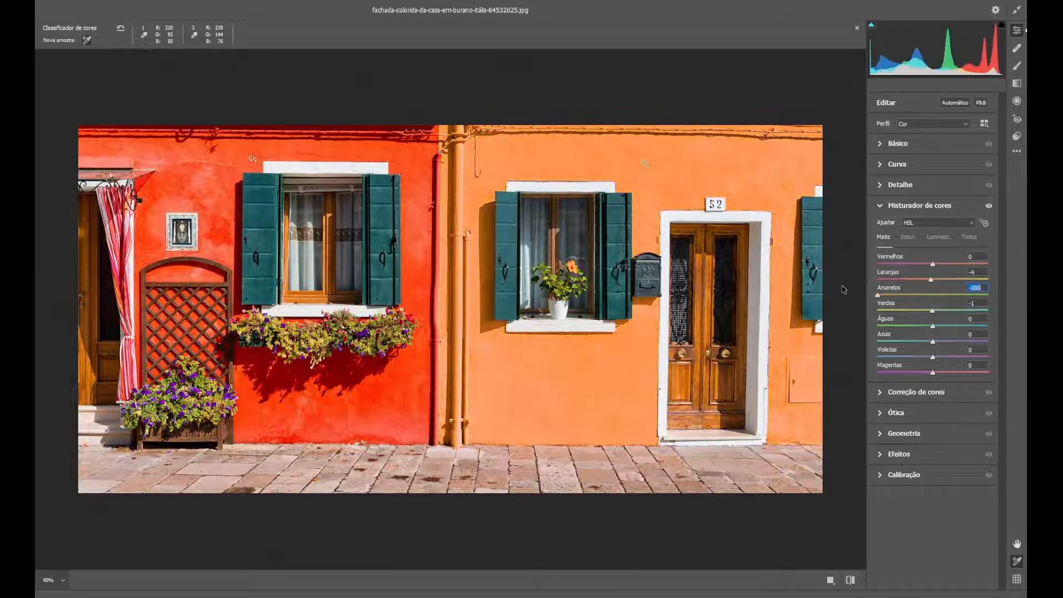
mouse_move(934, 265)
left_mouse_down()
mouse_move(957, 264)
mouse_move(889, 265)
mouse_move(931, 264)
left_mouse_up()
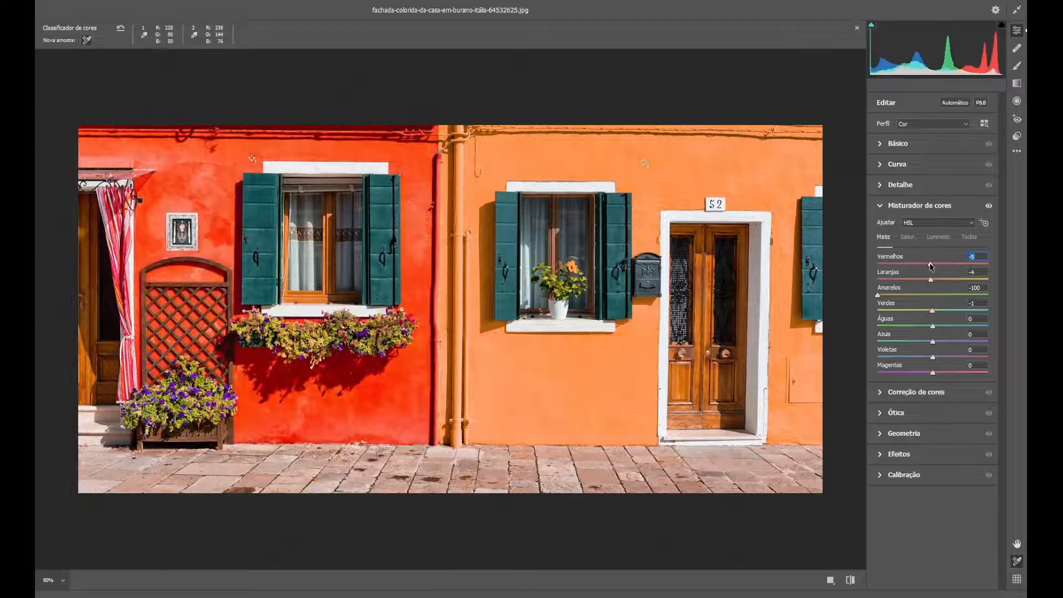
Try hue values of +2 for Amarelos and -6 for Verdes, and undo these changes
mouse_move(877, 294)
left_mouse_down()
mouse_move(931, 295)
mouse_move(880, 299)
left_mouse_up()
left_click_drag(932, 309, 930, 309)
left_click(934, 295)
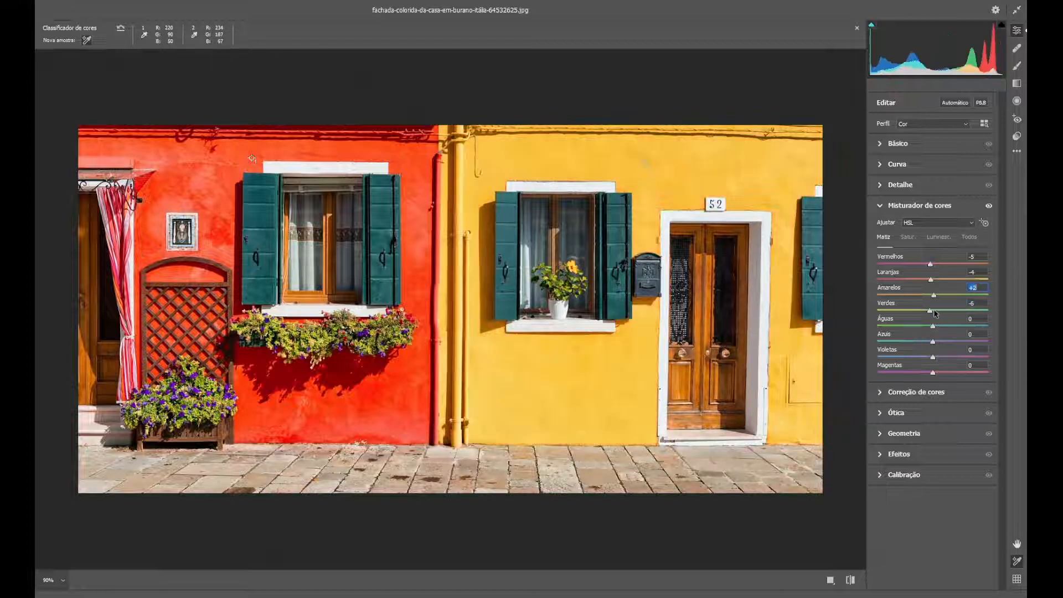
key("ctrl+z")
left_click(933, 310)
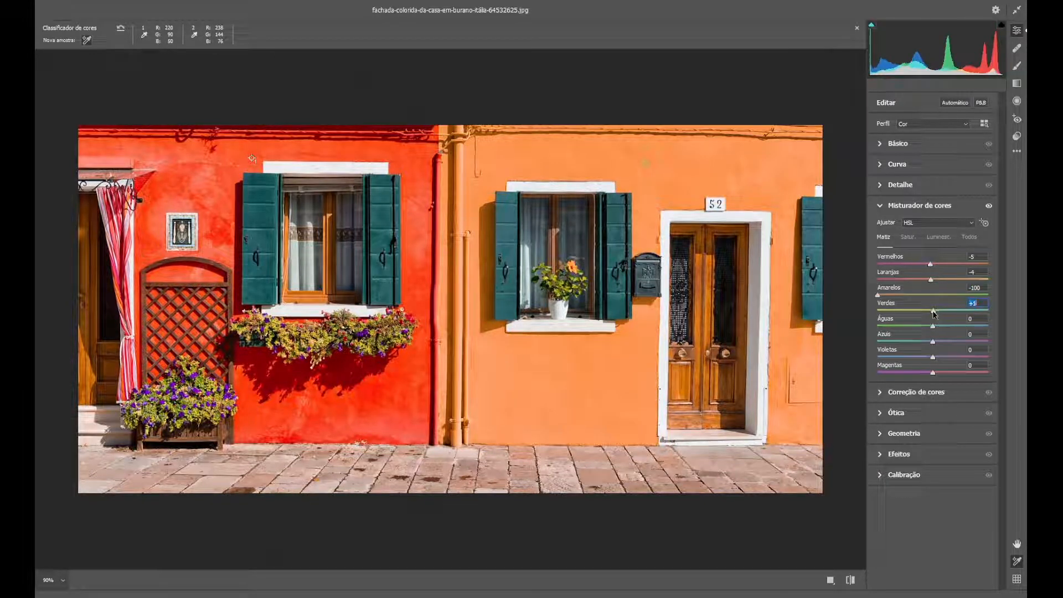
Shift the Amarelos hue to +28 and raise it further to +94, turning the yellow wall lime green
left_click_drag(878, 296, 948, 295)
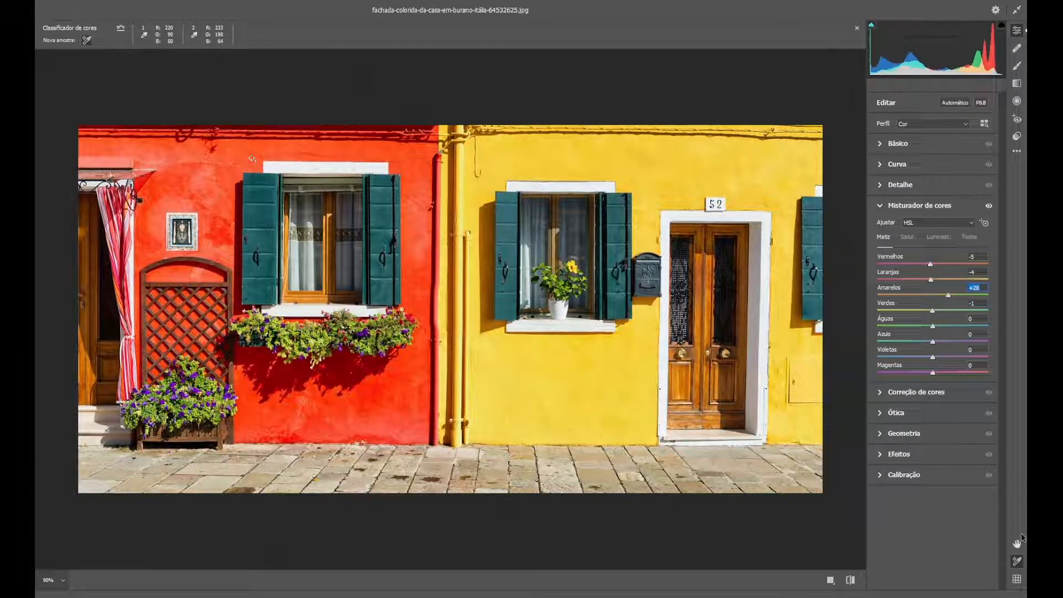
left_click_drag(947, 299, 991, 286)
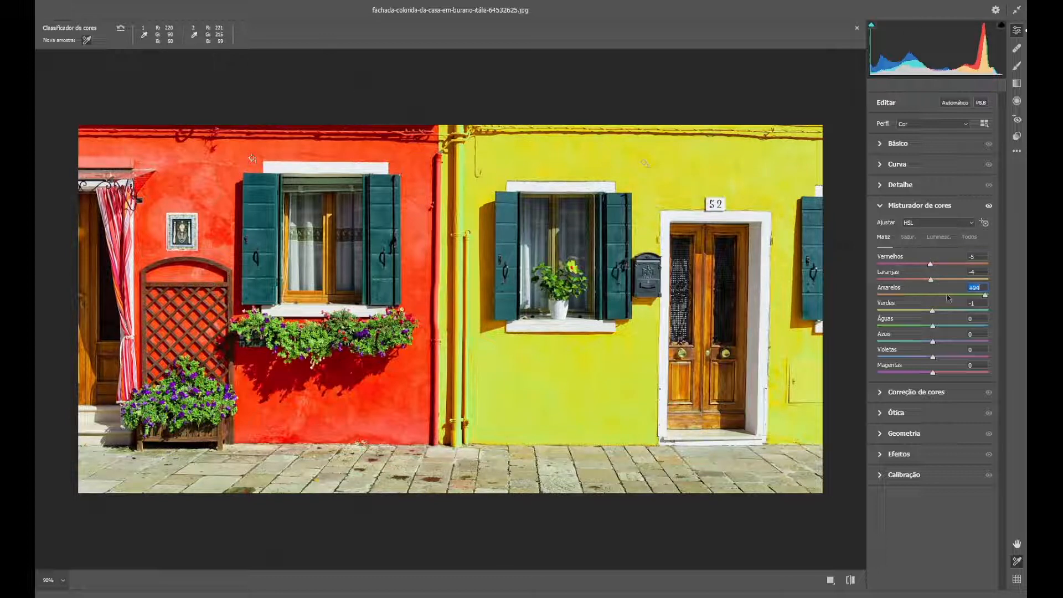
Lower the saturation of Amarelos to -87 and Verdes to -17, bring both back near zero, and leave the colour sampler
left_click(908, 237)
left_click_drag(933, 311, 884, 288)
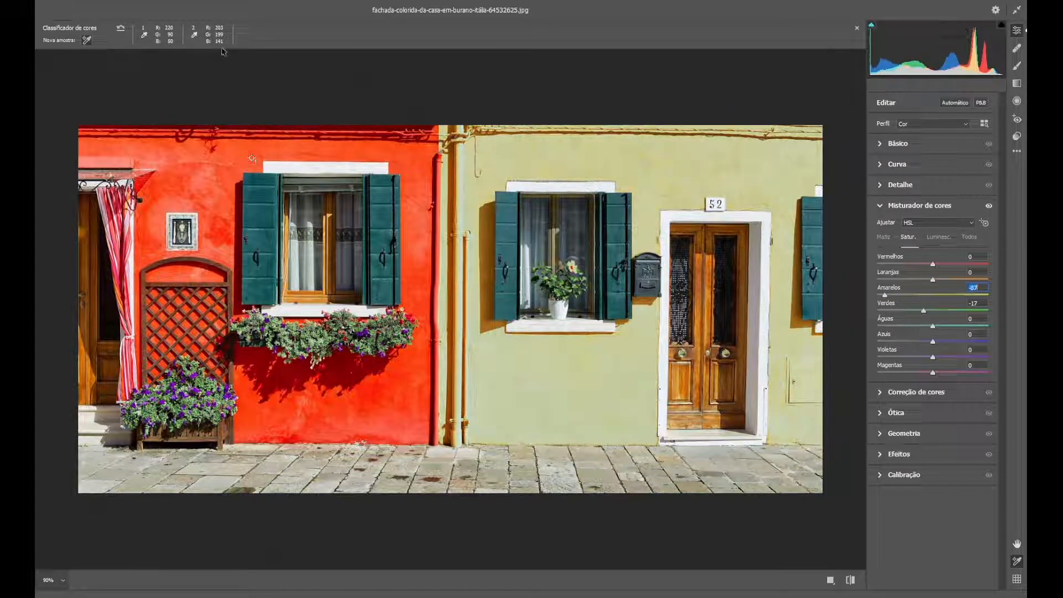
left_click_drag(885, 295, 932, 311)
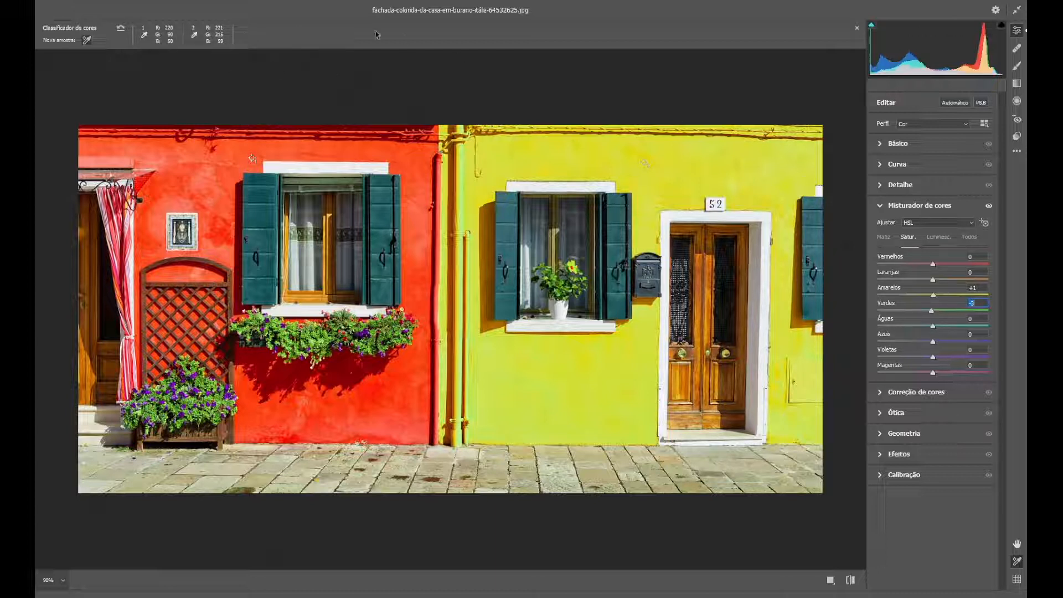
left_click(1017, 563)
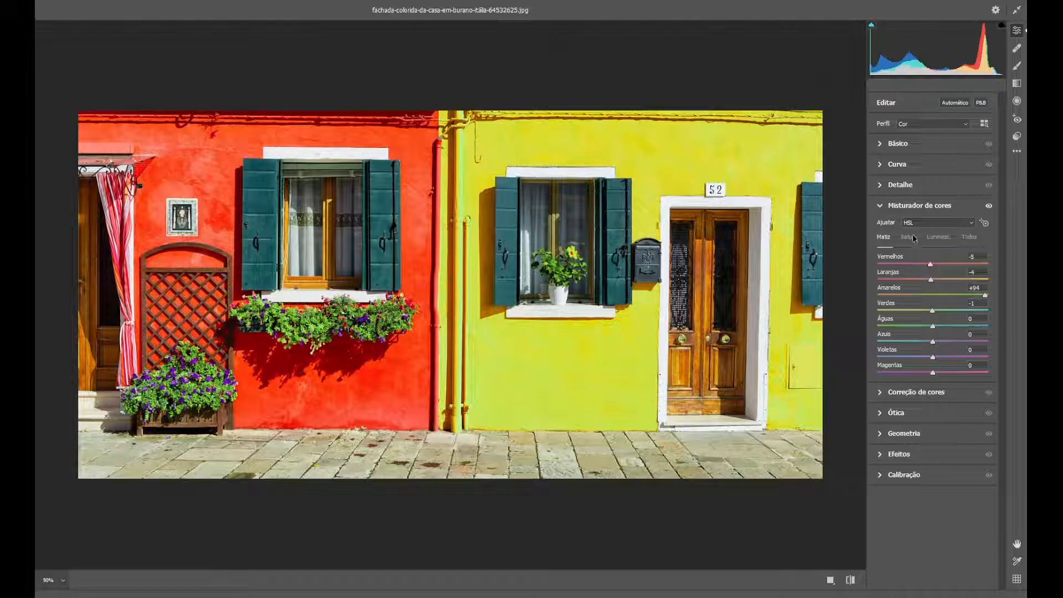
Reset the hue of Vermelhos, Laranjas, Amarelos and Verdes to 0 in the colour mixer
left_click_drag(964, 293, 932, 301)
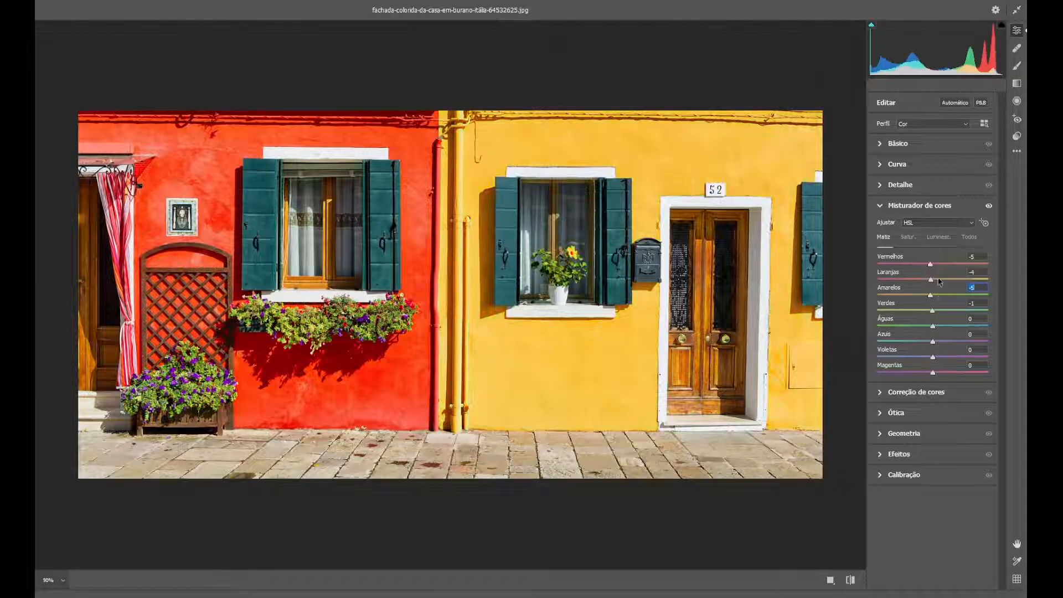
type("0")
type("0")
left_click_drag(979, 257, 953, 310)
type("00")
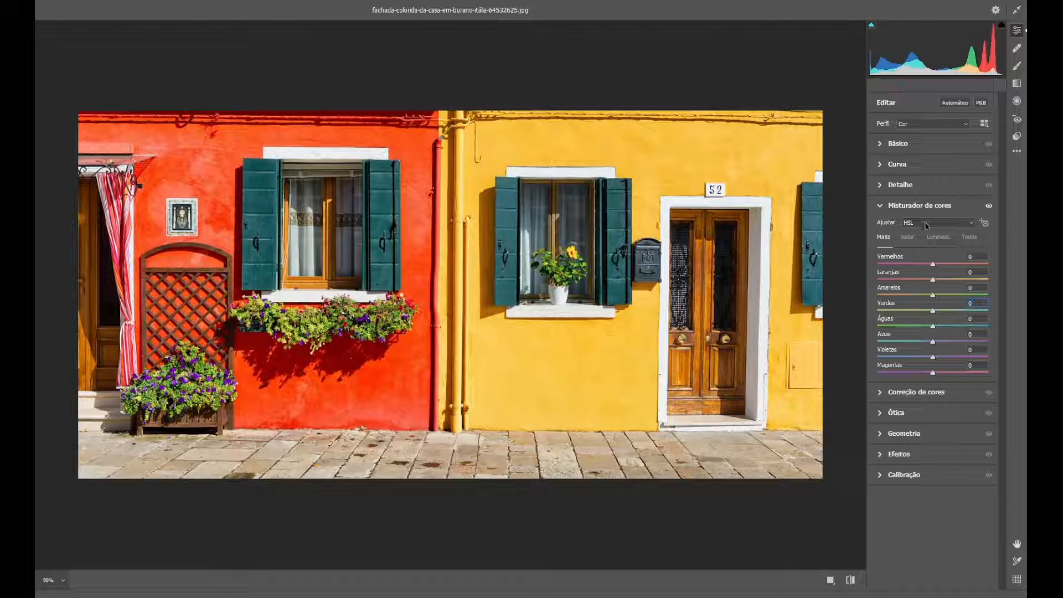
Reset the remaining colour mixer saturation values to 0, check the luminance values and collapse the mixer
left_click(908, 237)
type("0")
left_click_drag(981, 286, 956, 301)
type("0")
left_click(943, 240)
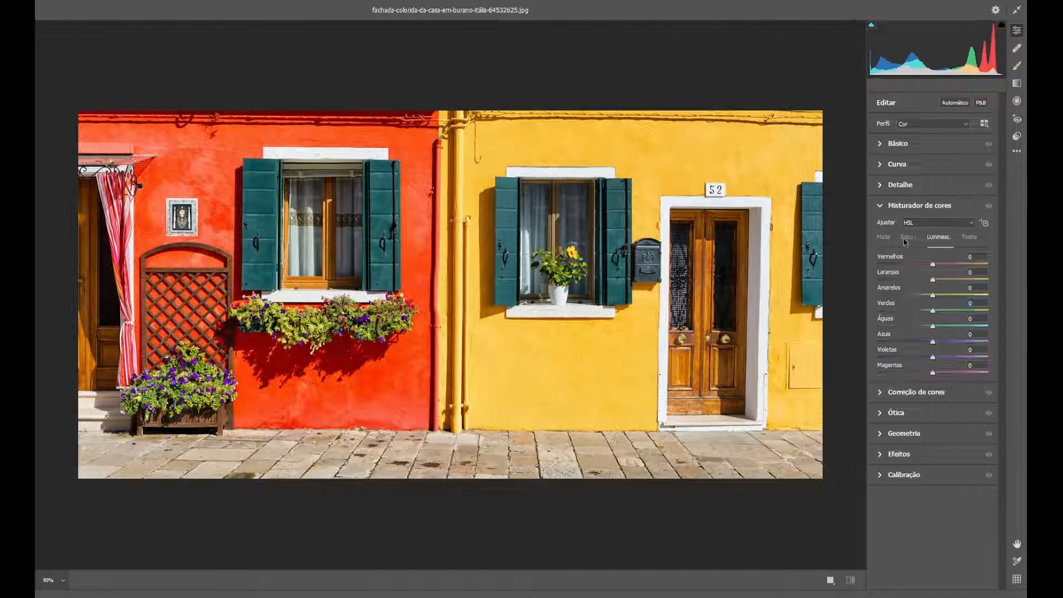
left_click(905, 237)
left_click(879, 205)
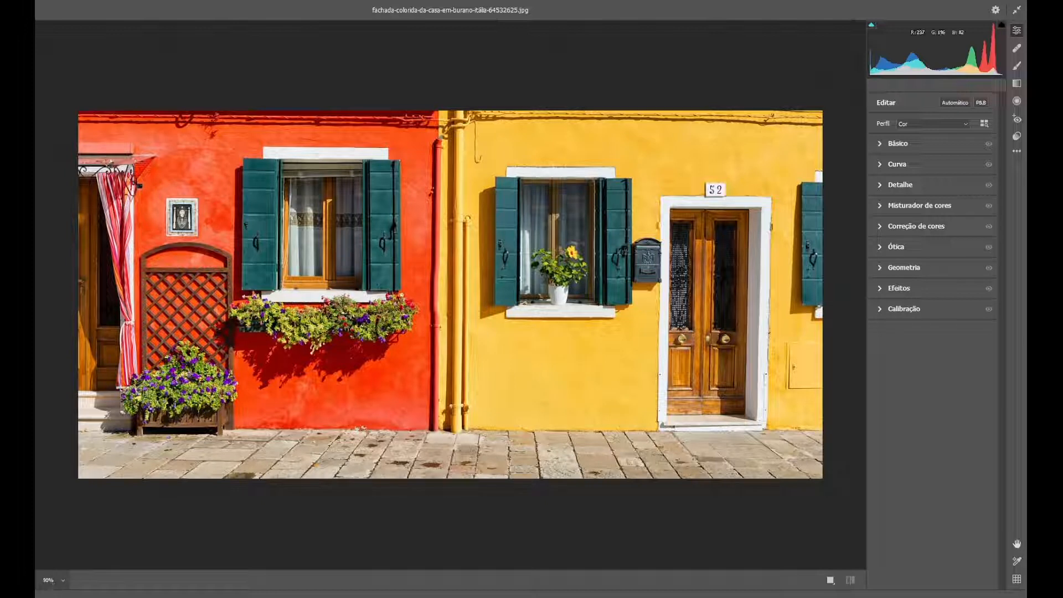
Open the Camera Raw preferences and examine the graphics processor choices under Desempenho
left_click(996, 12)
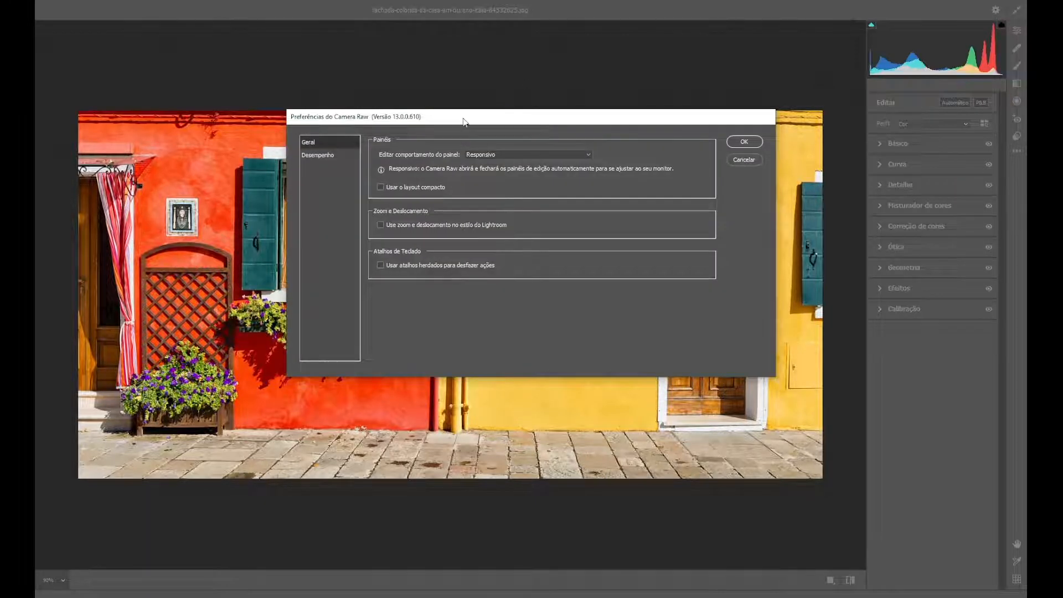
left_click_drag(463, 122, 512, 117)
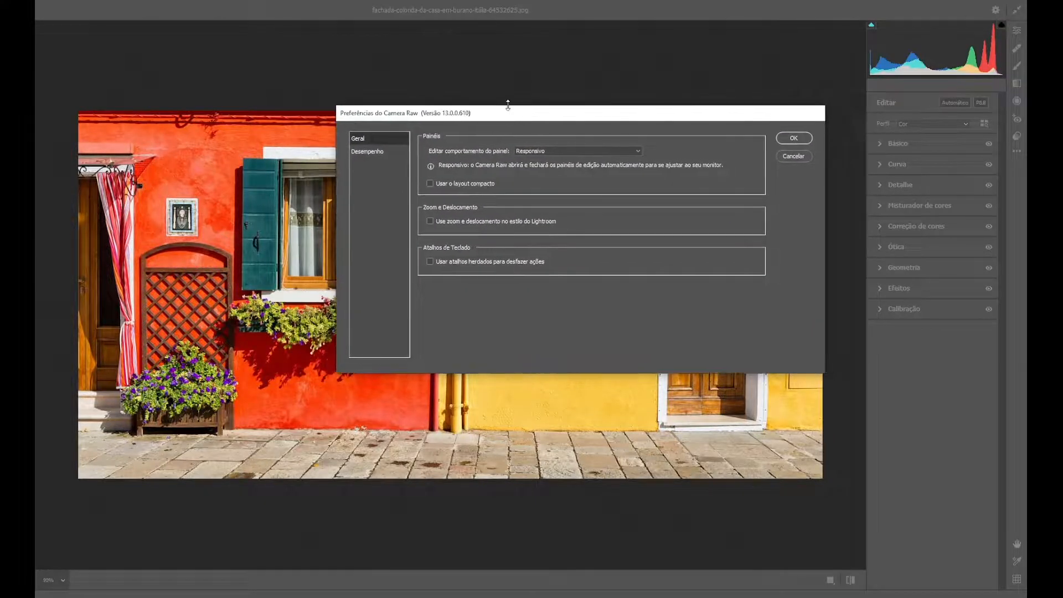
left_click(366, 154)
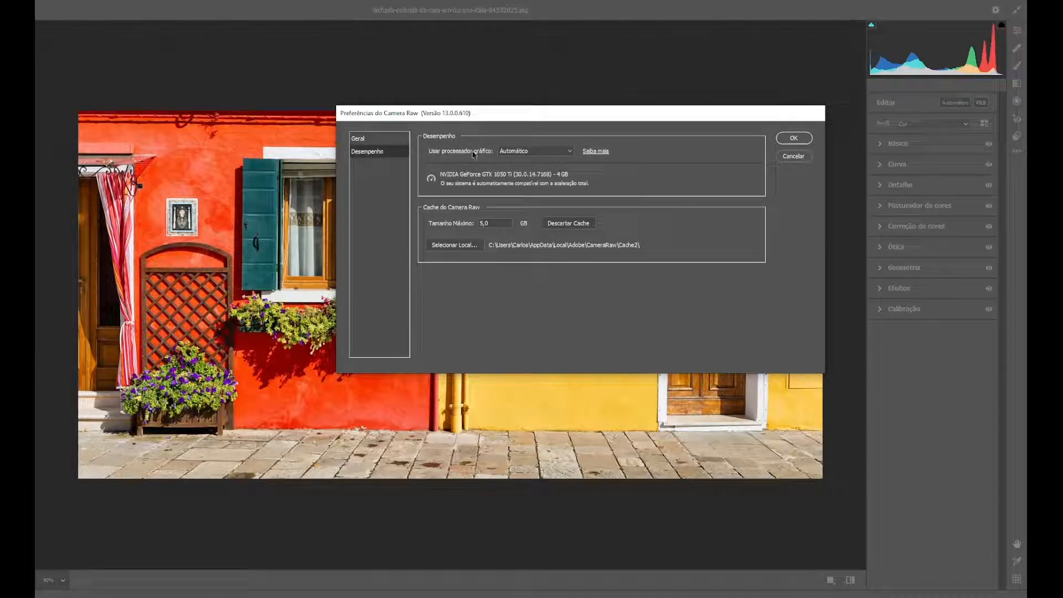
left_click(518, 155)
left_click(521, 157)
left_click(533, 151)
left_click(536, 151)
left_click(528, 151)
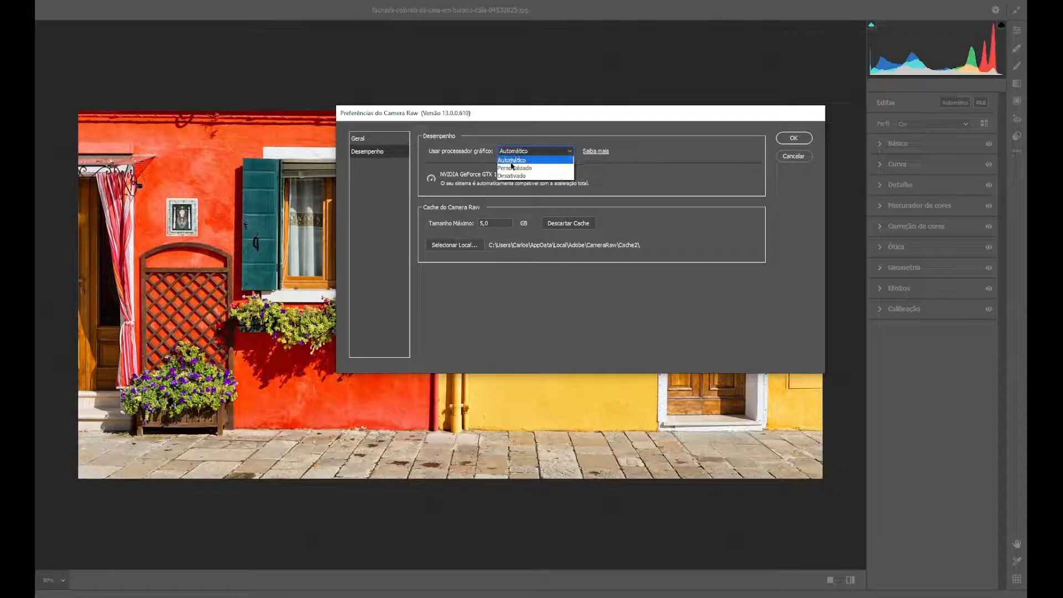
Try the graphics processor setting as Desativado and Personalizado, and set it back to Automático
left_click(516, 161)
left_click(517, 153)
left_click(514, 175)
left_click(516, 153)
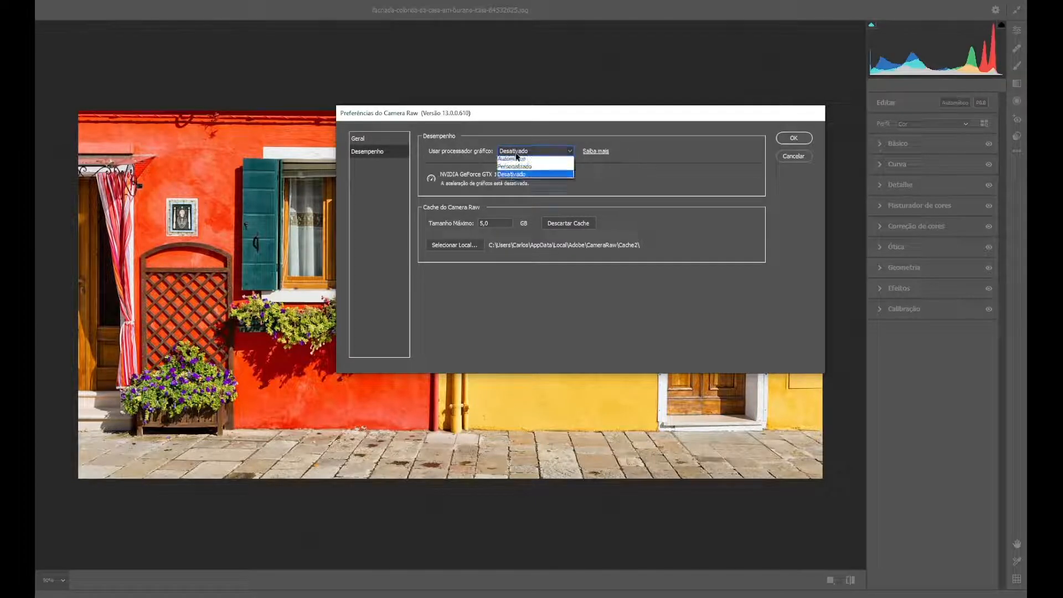
left_click(514, 166)
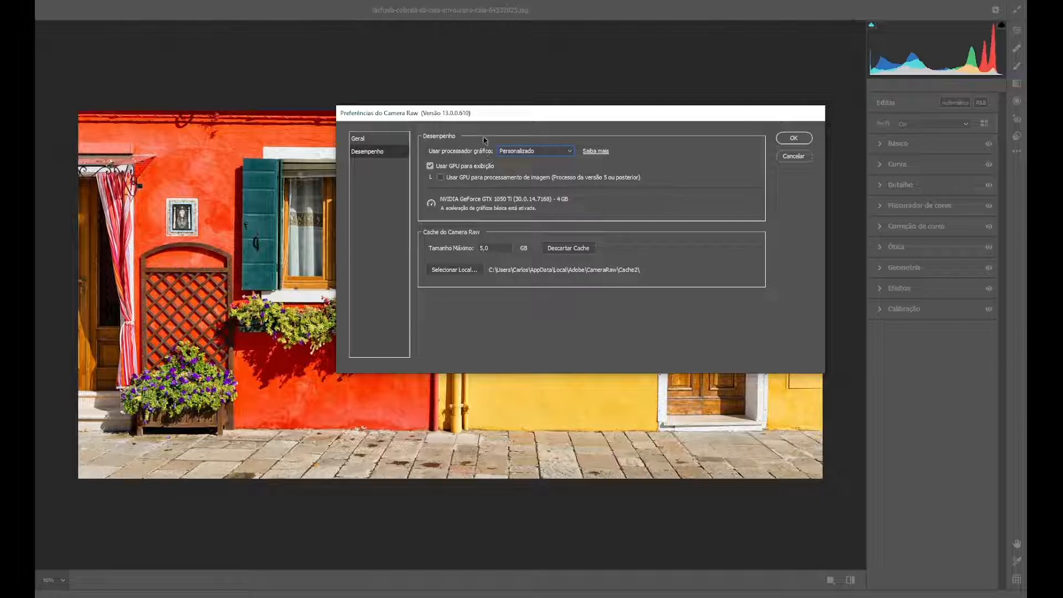
left_click(562, 154)
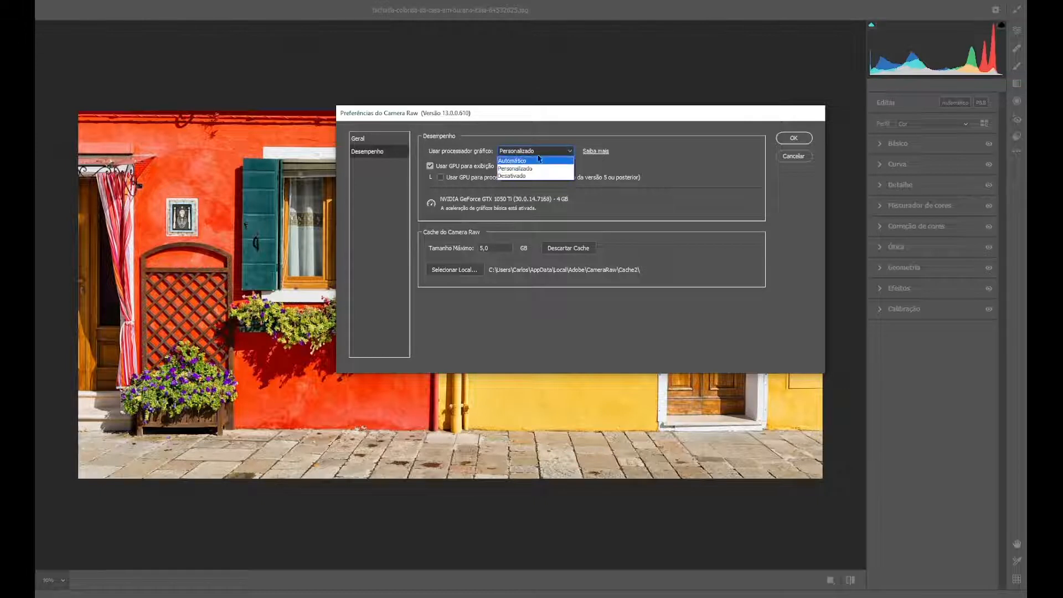
left_click(510, 161)
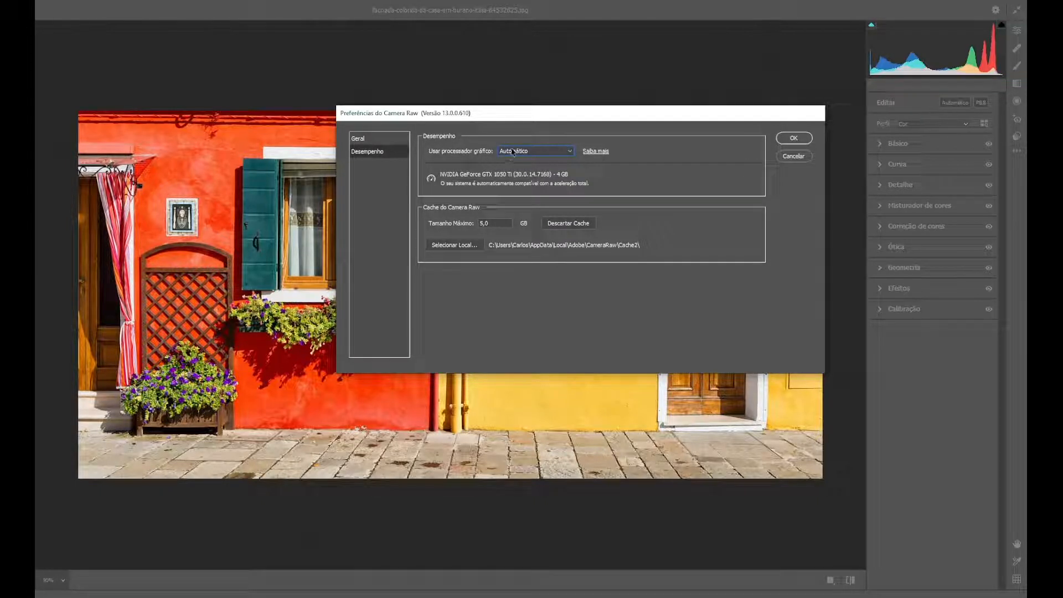
left_click(551, 153)
left_click(531, 179)
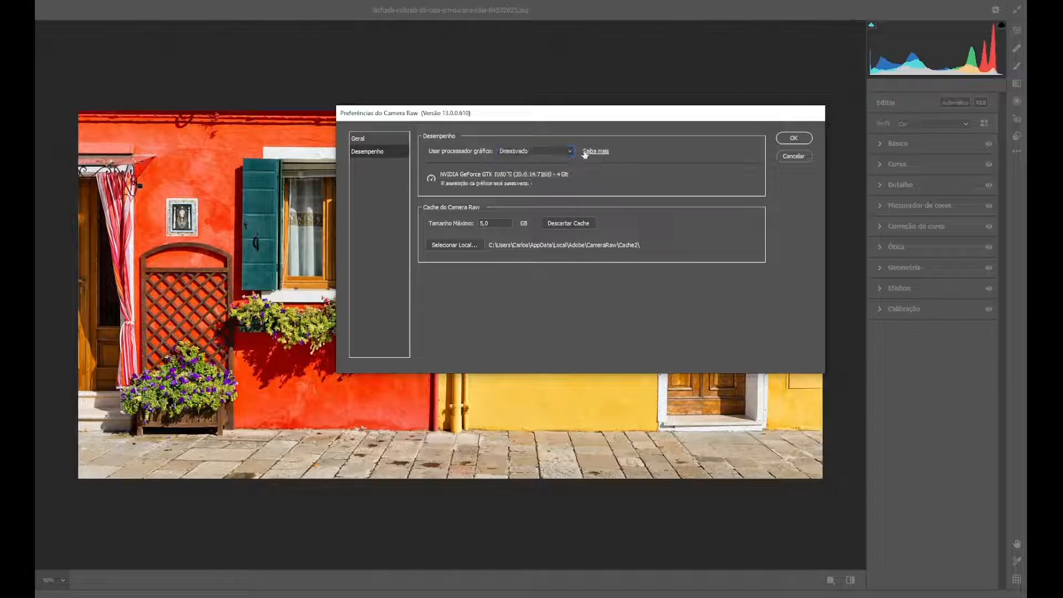
left_click(551, 151)
left_click(512, 160)
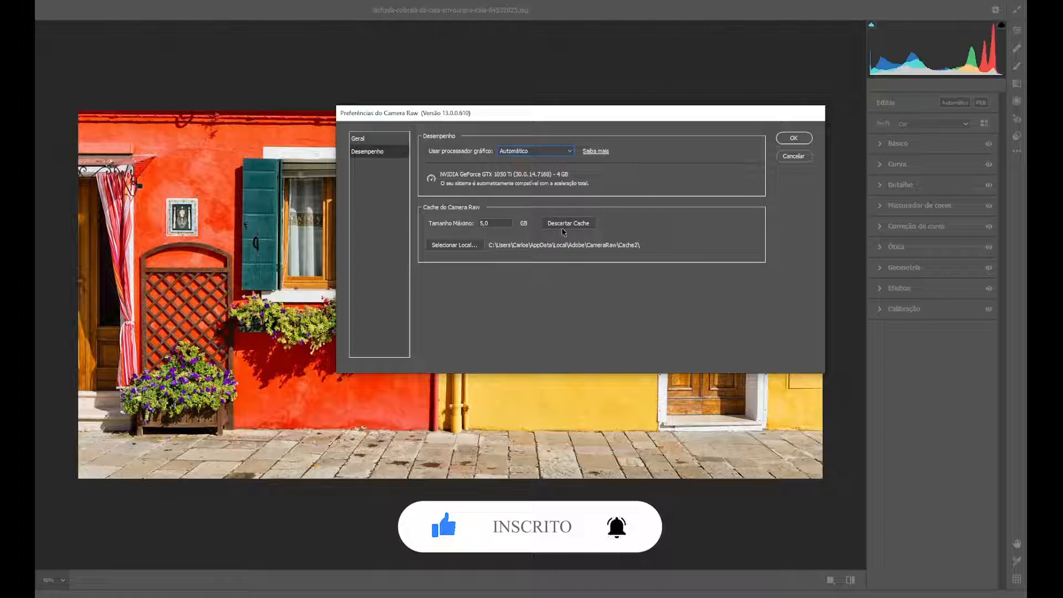
In the Geral preferences, enable Lightroom-style zoom and panning and disable it again
left_click(363, 139)
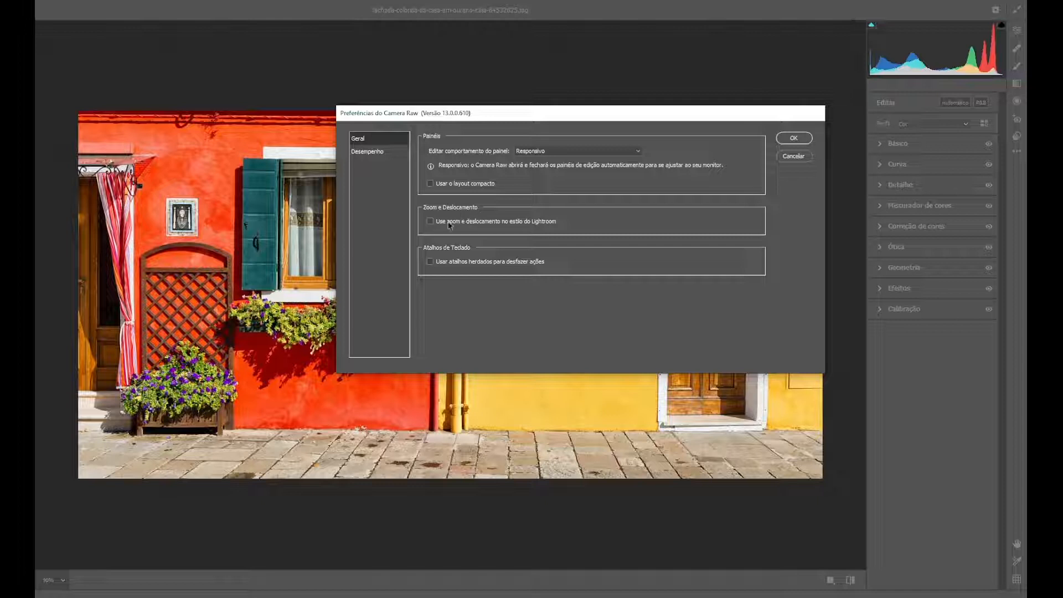
left_click(432, 222)
left_click(459, 222)
Try the panel behaviour as Único (padrão) and Múltiplo, set it back to Responsivo and confirm the preferences
left_click(551, 150)
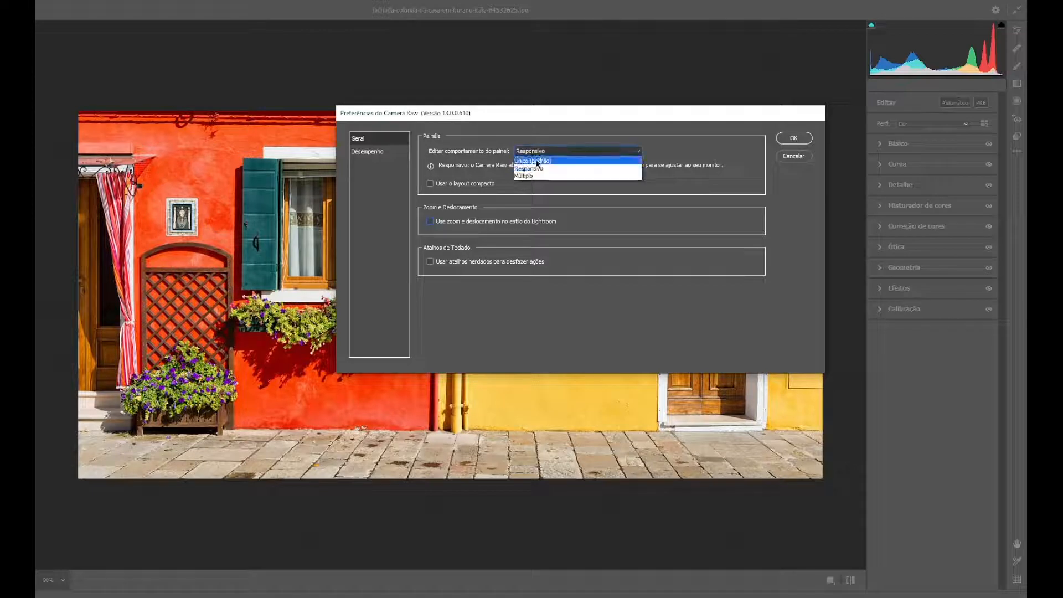
left_click(542, 160)
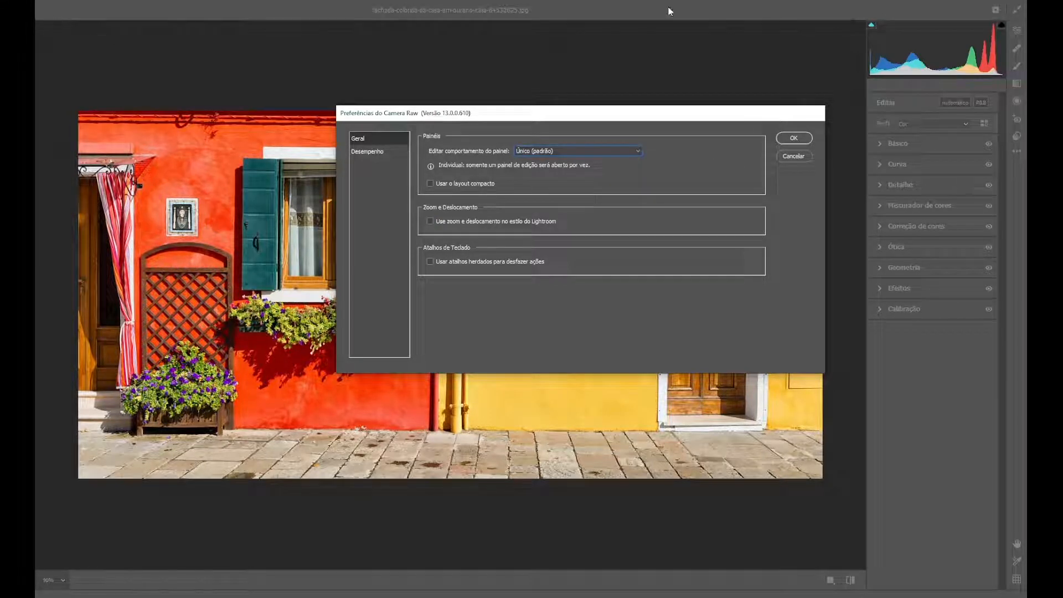
left_click(559, 151)
left_click(524, 177)
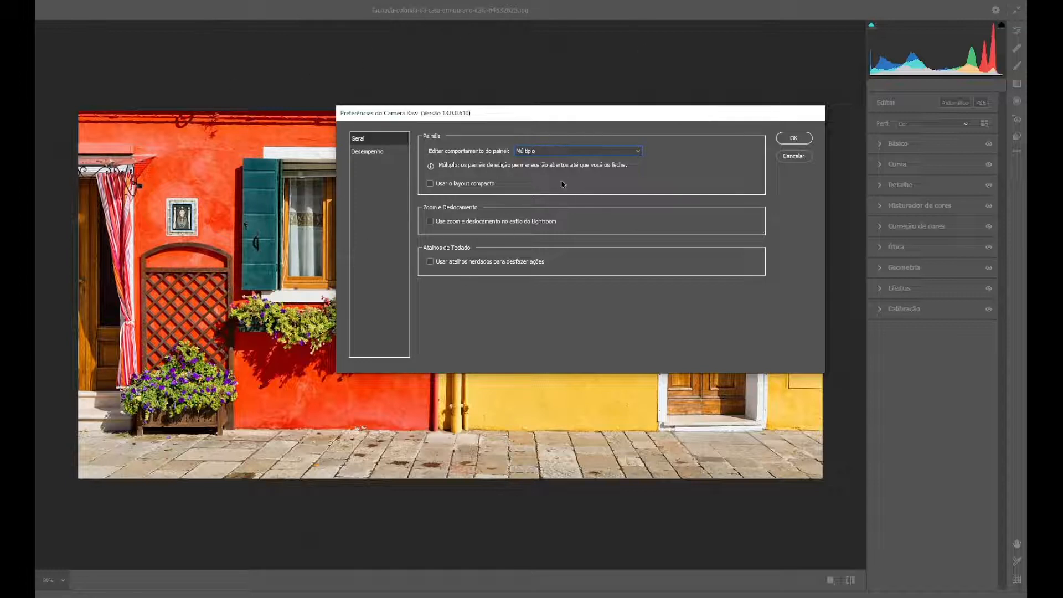
left_click(536, 149)
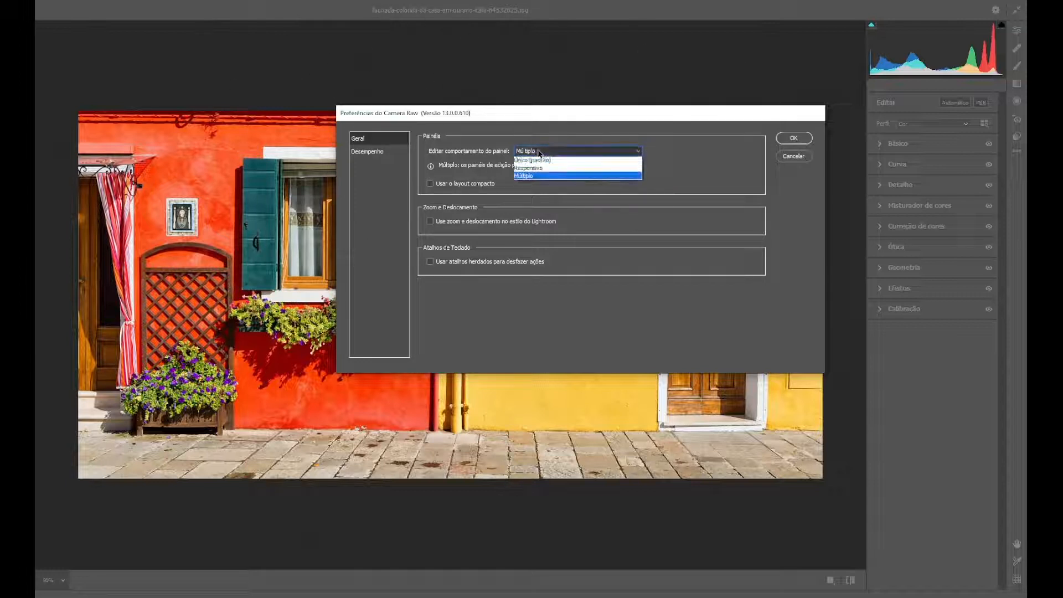
left_click(529, 169)
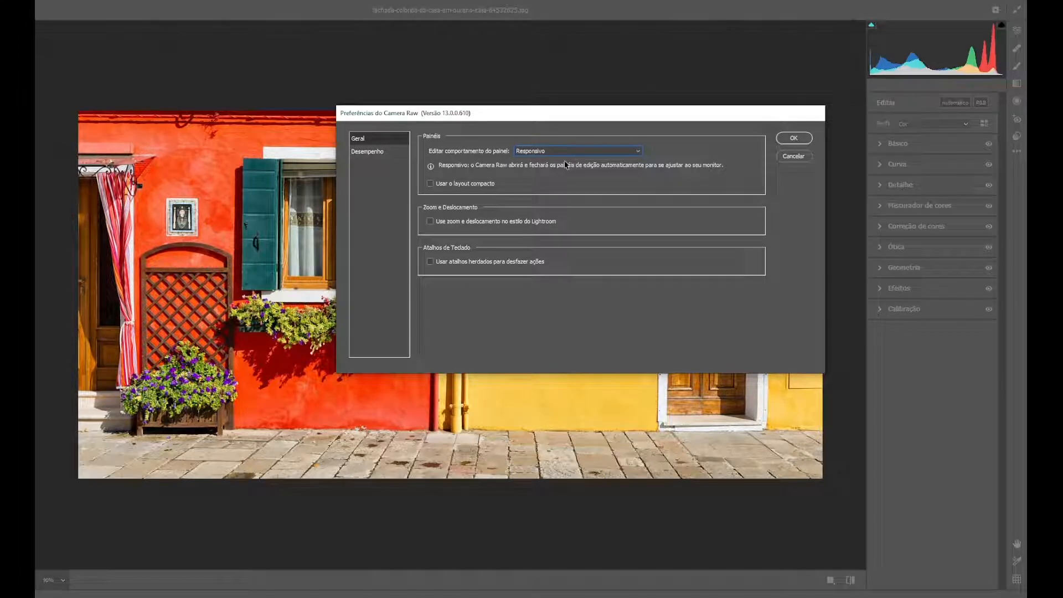
left_click(792, 138)
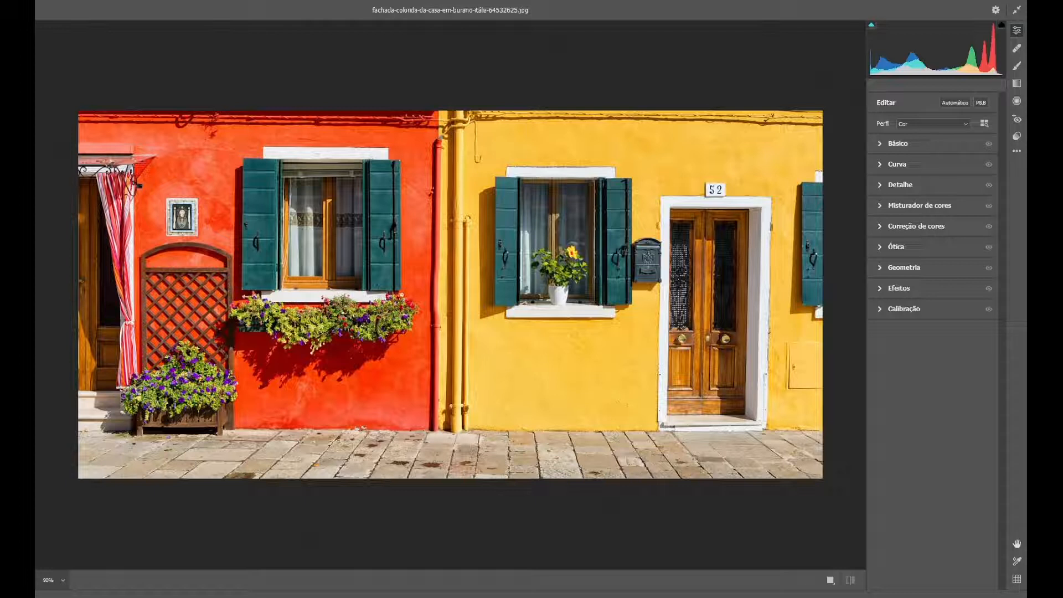
Examine the settings of the healing, brush, graduated, radial and red-eye tools, the presets and the additional settings commands, and return to the Editar adjustments
left_click(1018, 48)
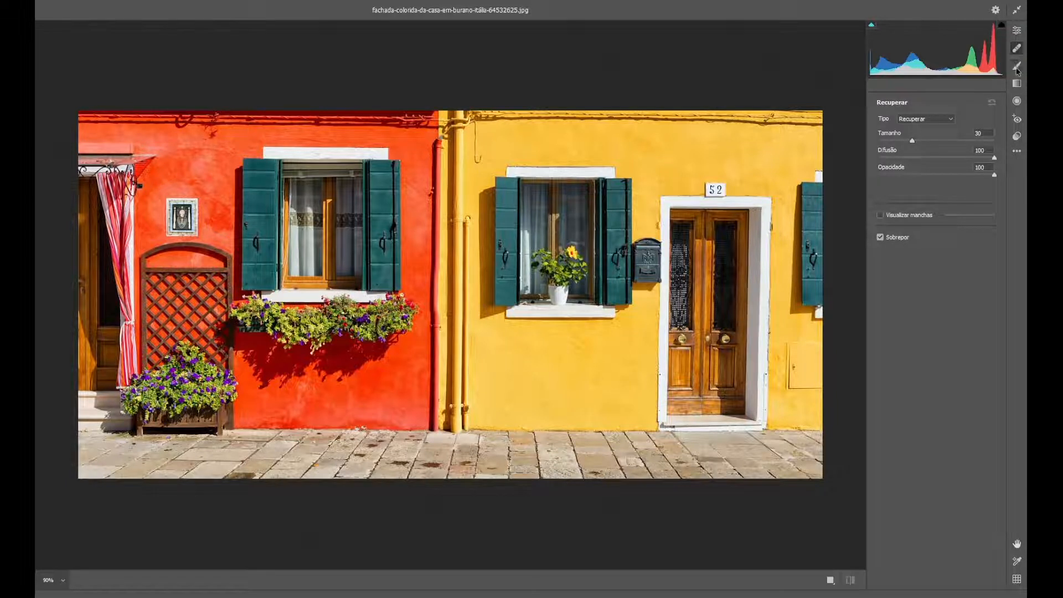
left_click(1016, 66)
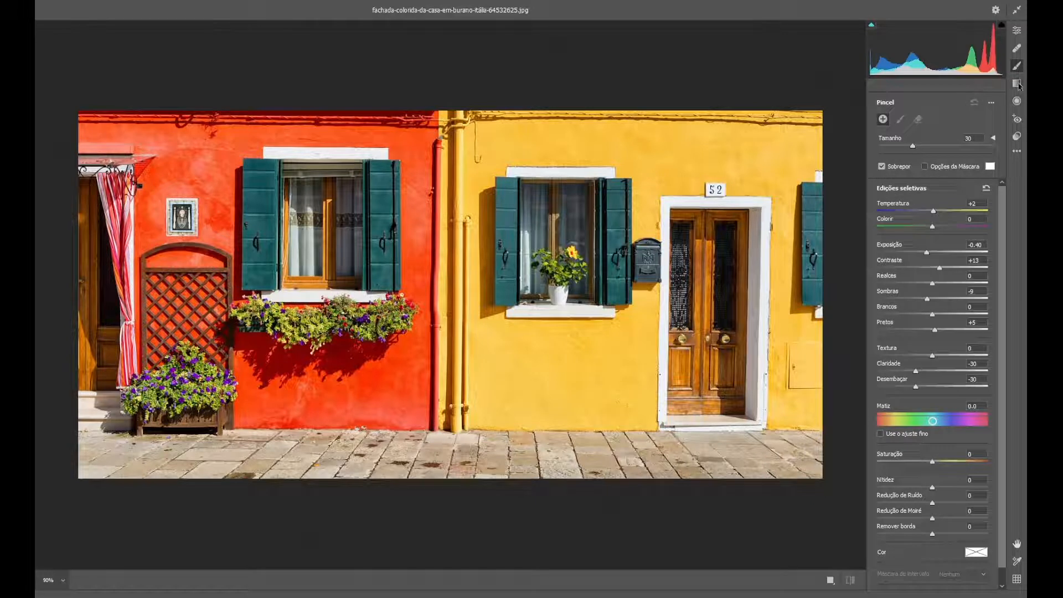
left_click(1016, 83)
left_click(1016, 102)
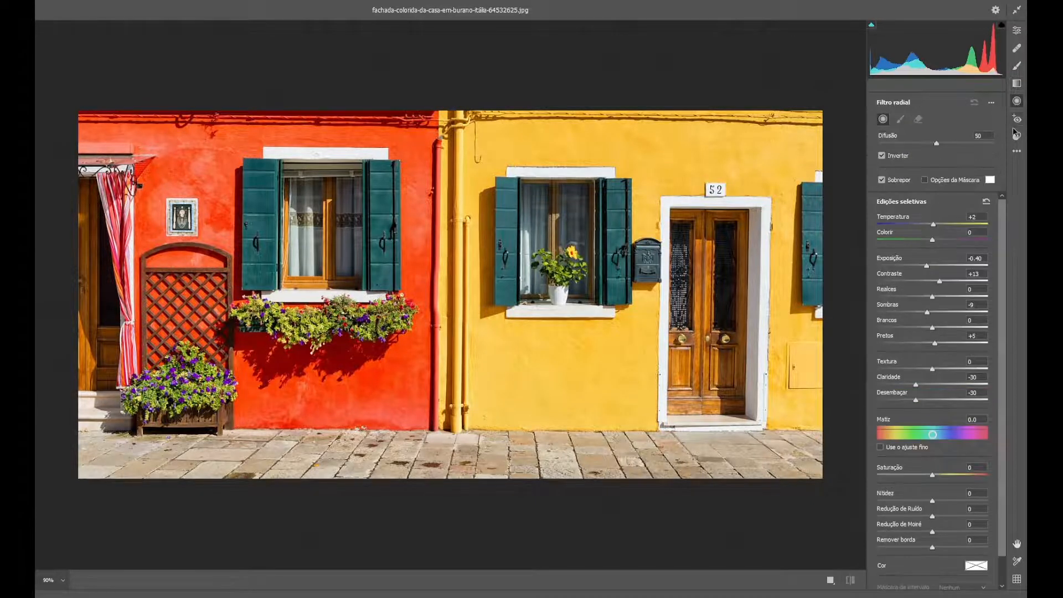
left_click(1017, 121)
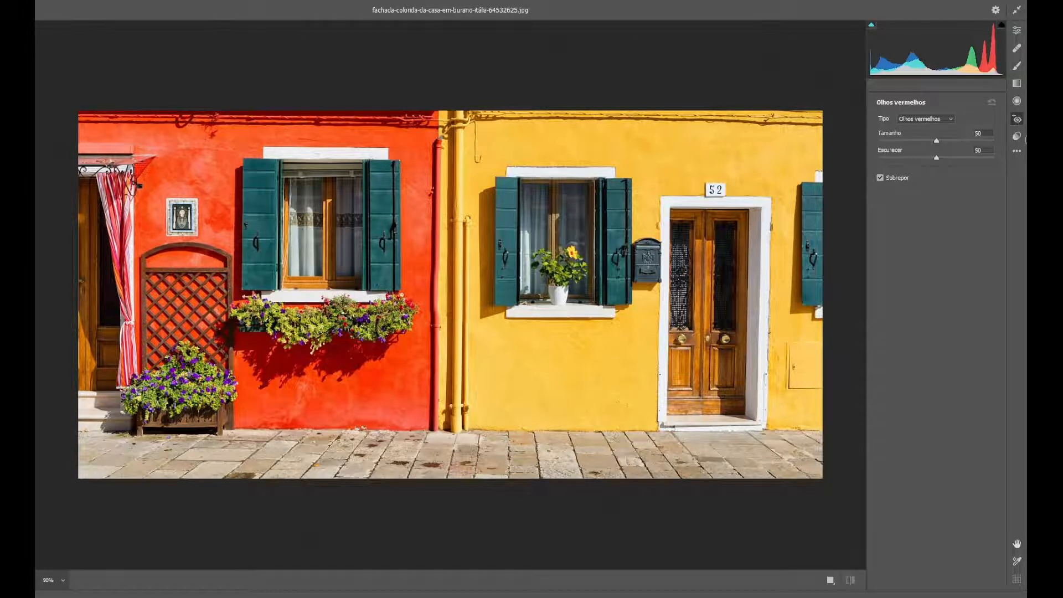
left_click(1017, 136)
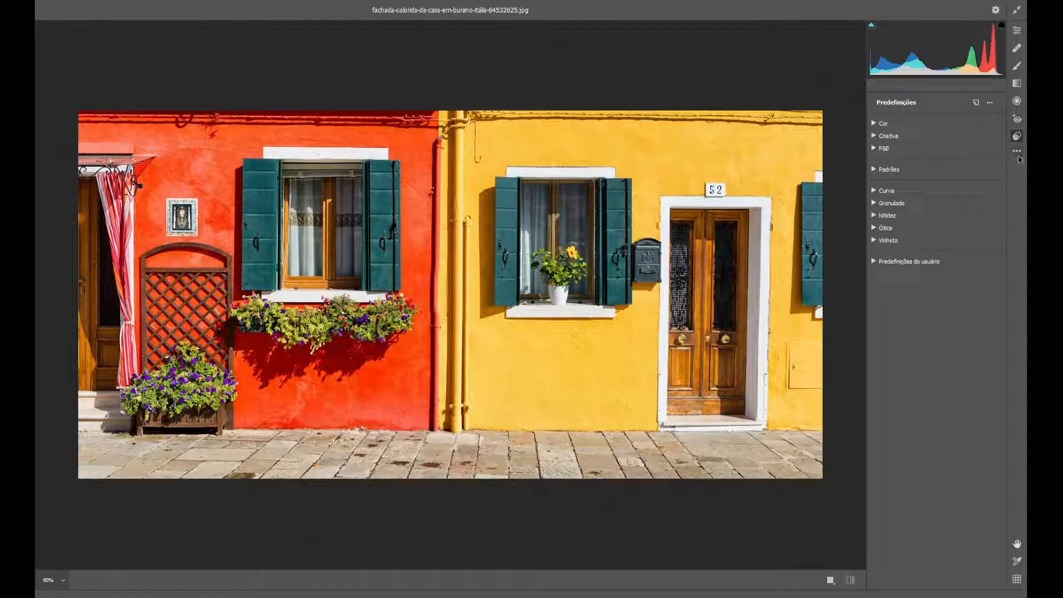
left_click(1017, 153)
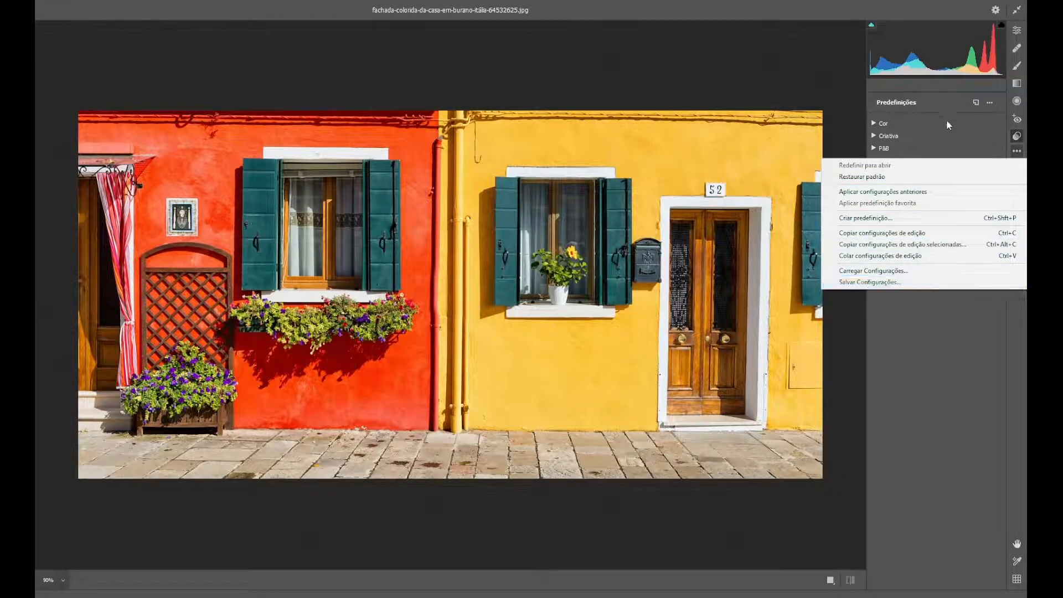
left_click(953, 101)
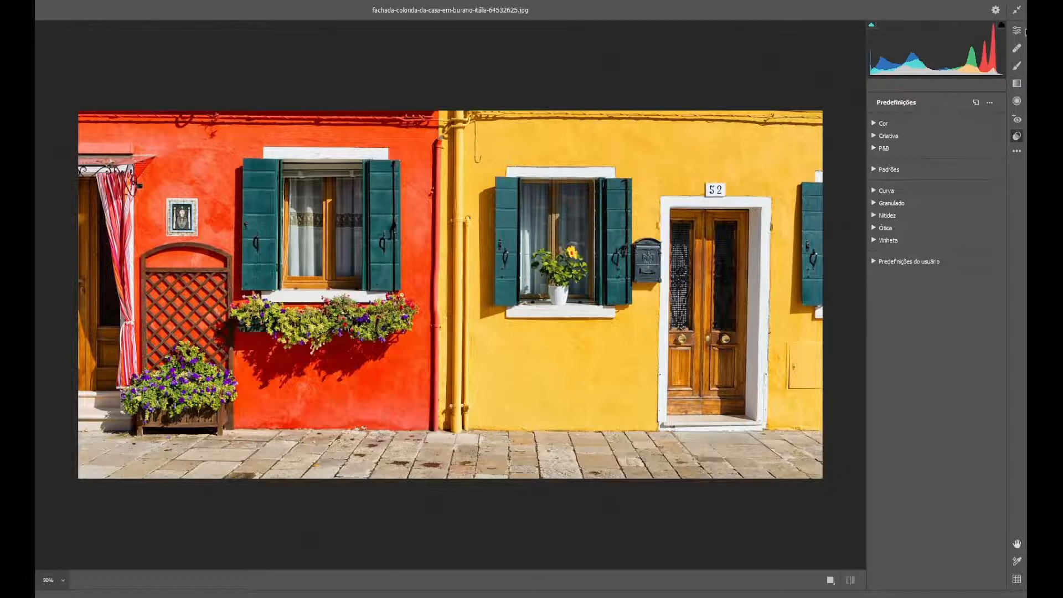
left_click(1021, 31)
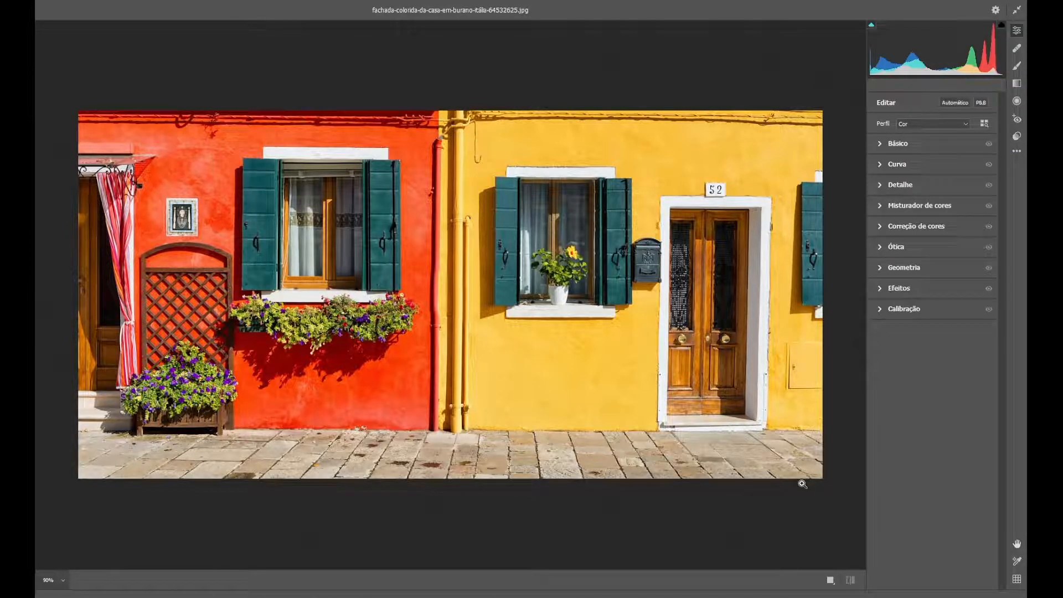